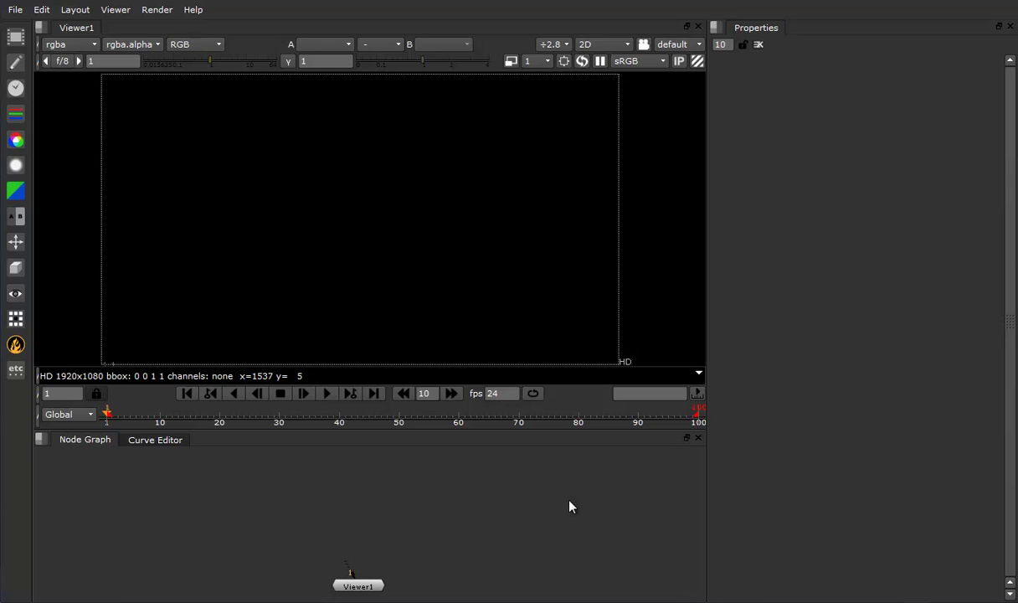
Step: Set up the project's views for stereo in the project settings
key(s)
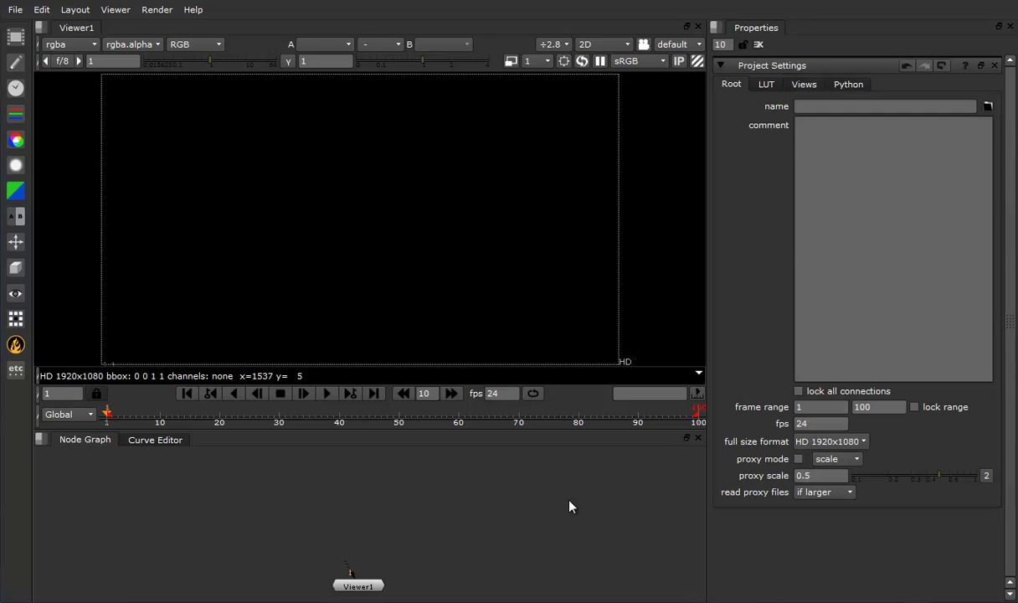
click(805, 84)
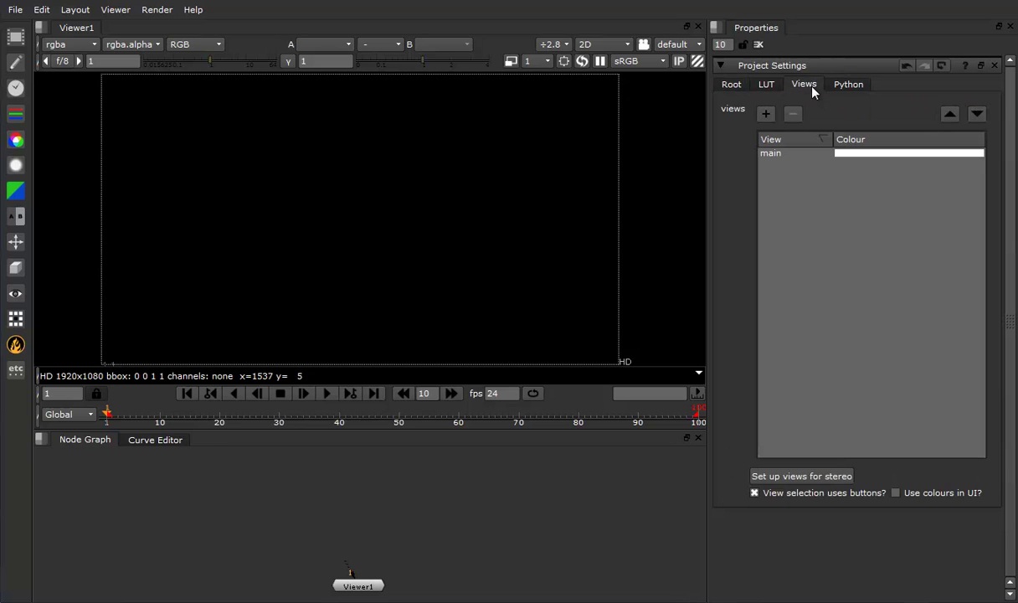
click(795, 484)
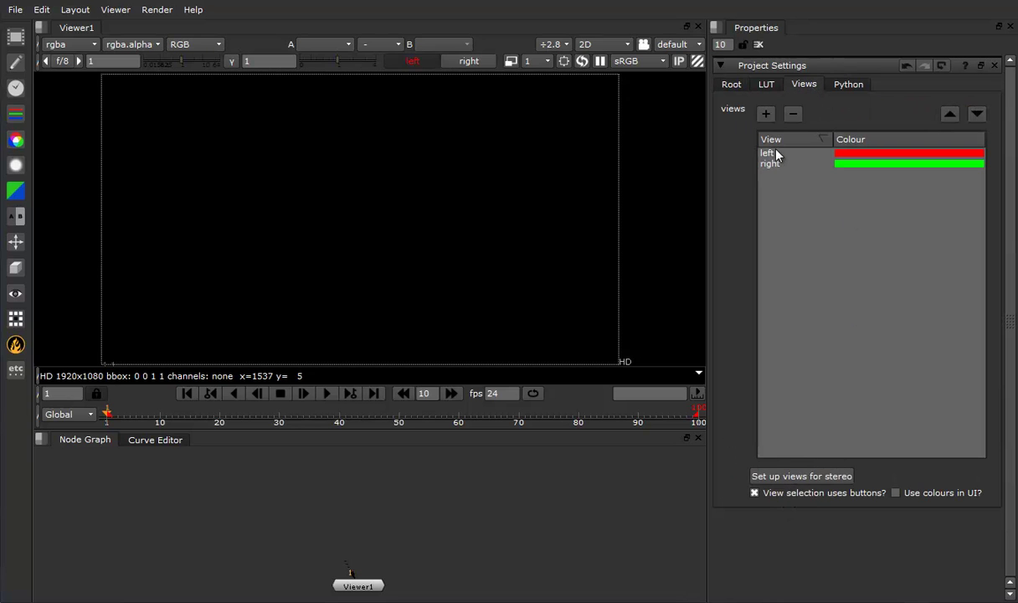
Step: Switch the viewer back and forth between the left and right views, finishing on the right view
click(456, 63)
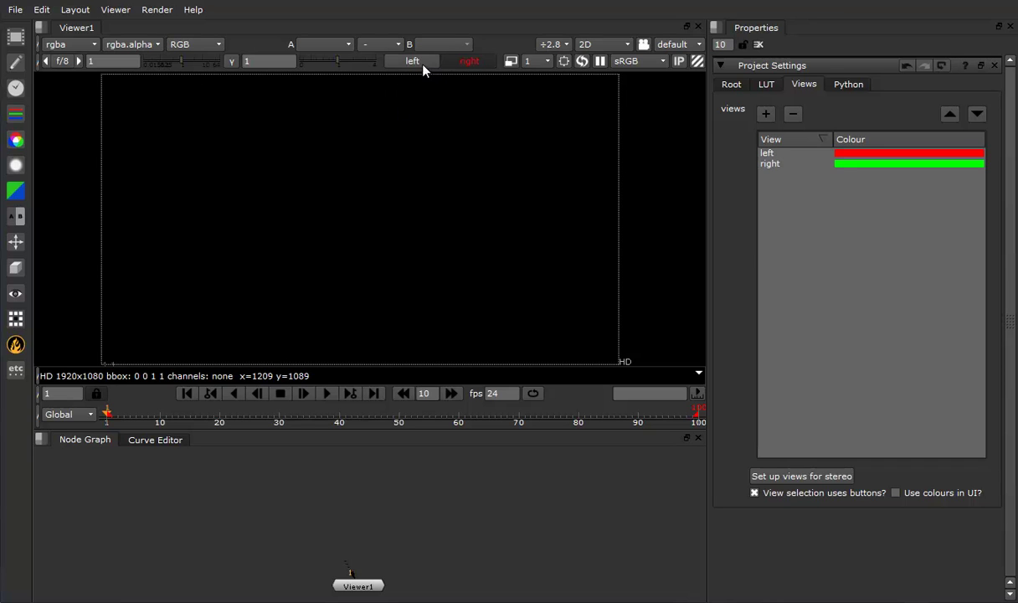
click(423, 64)
click(455, 61)
click(430, 61)
click(453, 63)
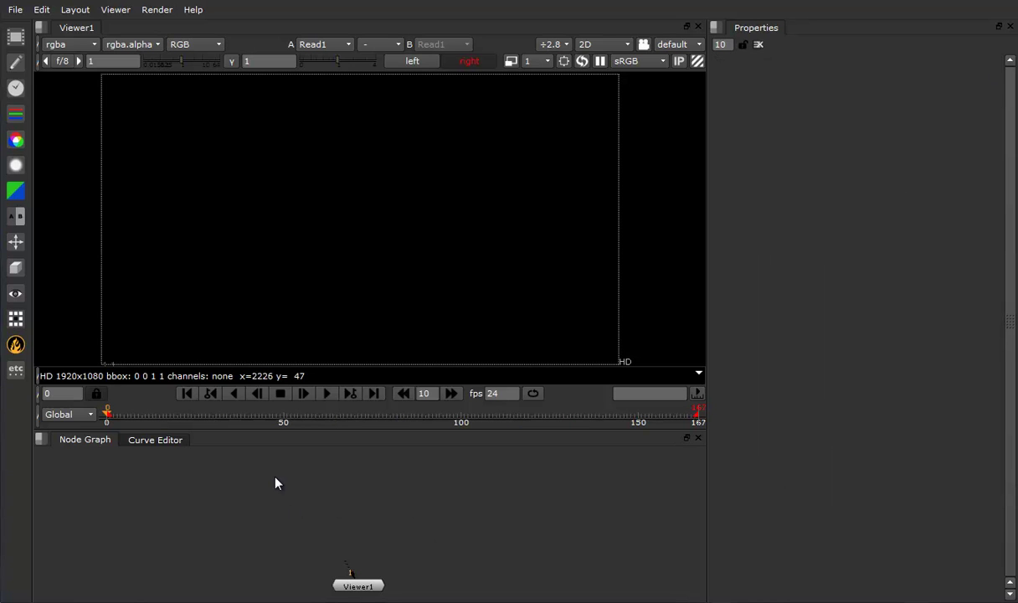
Step: Read in the large_looping_fire JPG sequence and set the viewer's downscale factor to 4
key(r)
double_click(187, 408)
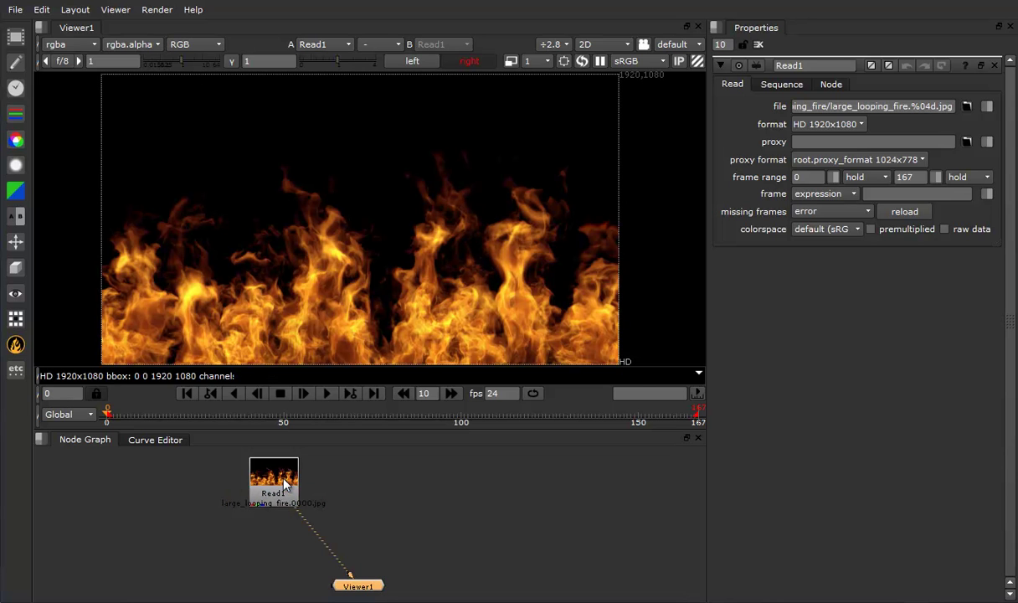
click(541, 61)
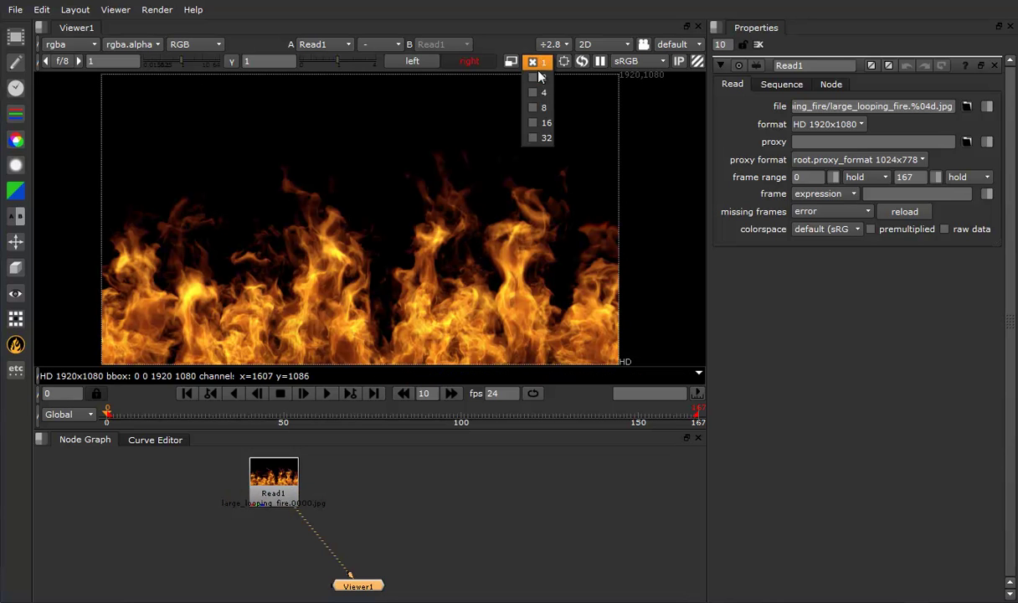
click(528, 93)
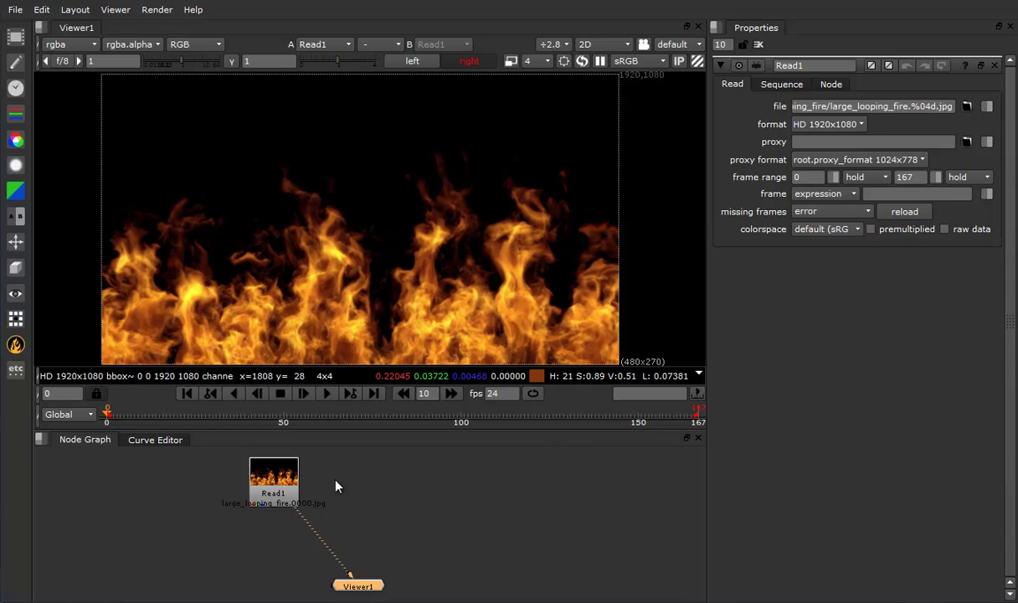
Step: Play back the fire sequence, stop it, and return to the first frame
click(332, 393)
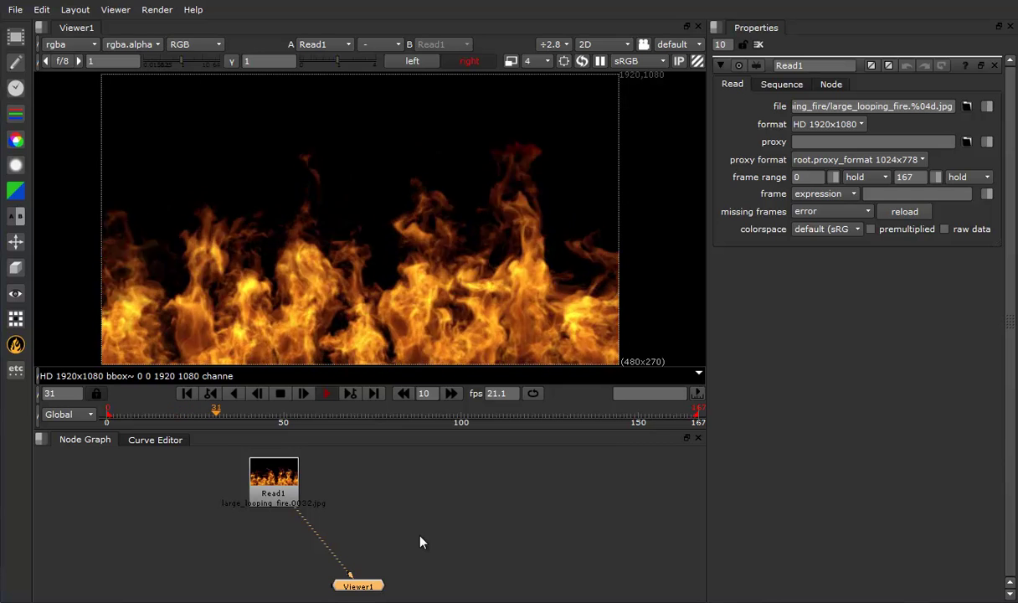
click(282, 392)
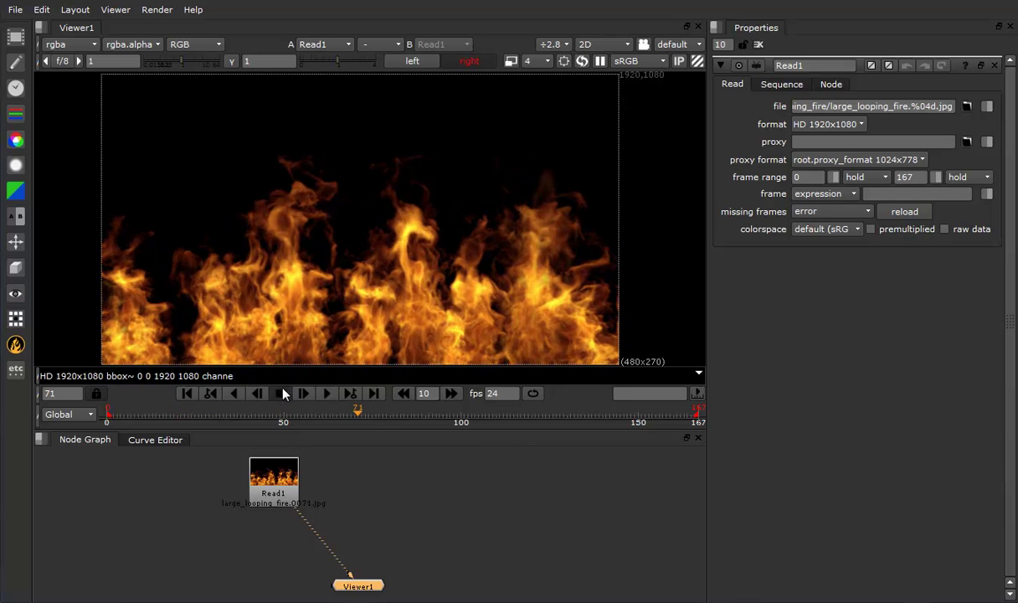
click(204, 394)
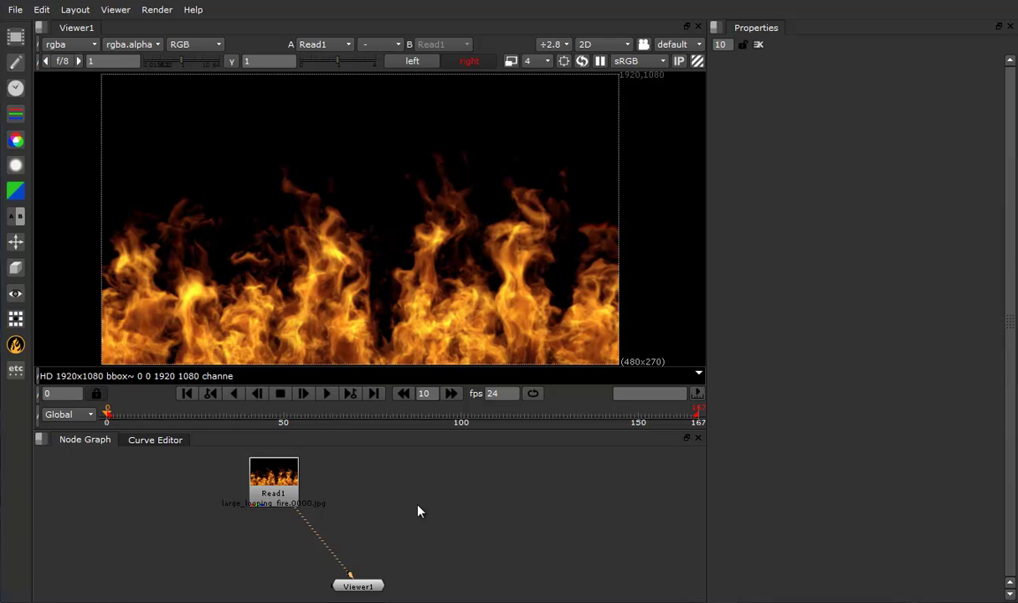
Step: Add a Noise node beside the fire Read node and show its output in the viewer
key(Tab)
text(Noise)
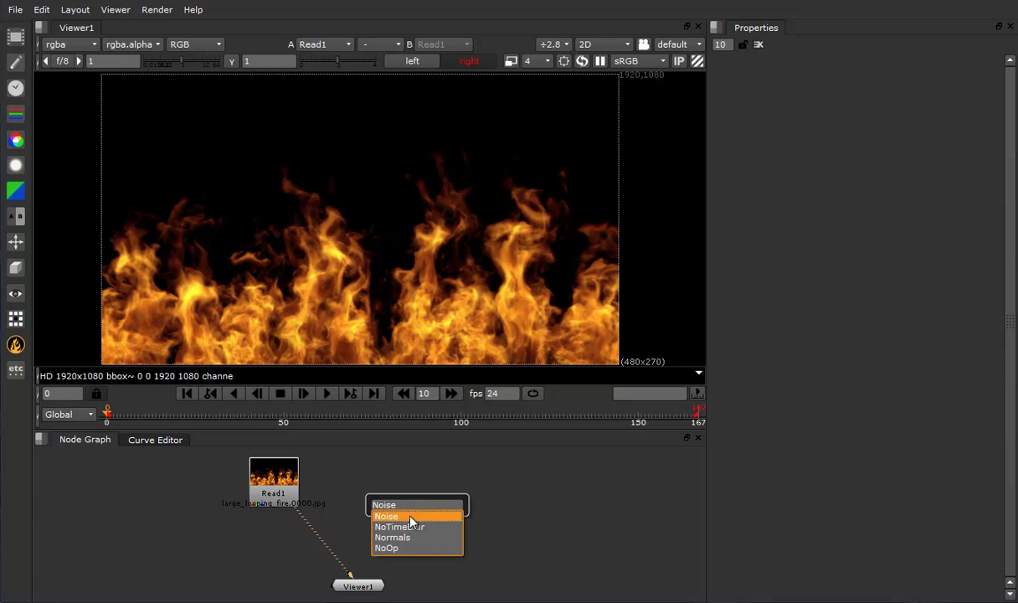
click(410, 517)
key(1)
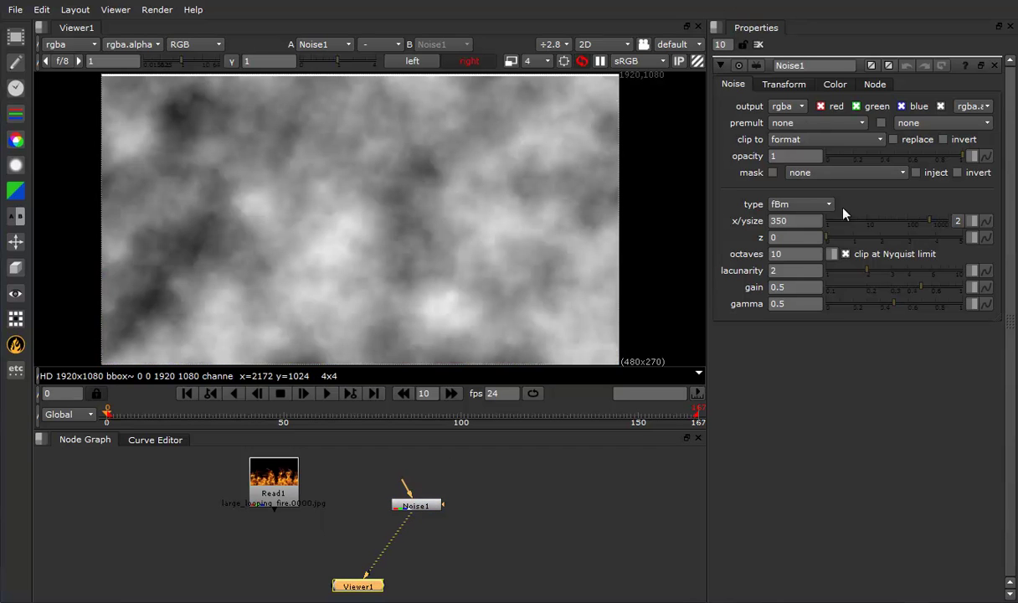
Step: Separate the noise's x and y size and set them to 125 and 225
click(959, 222)
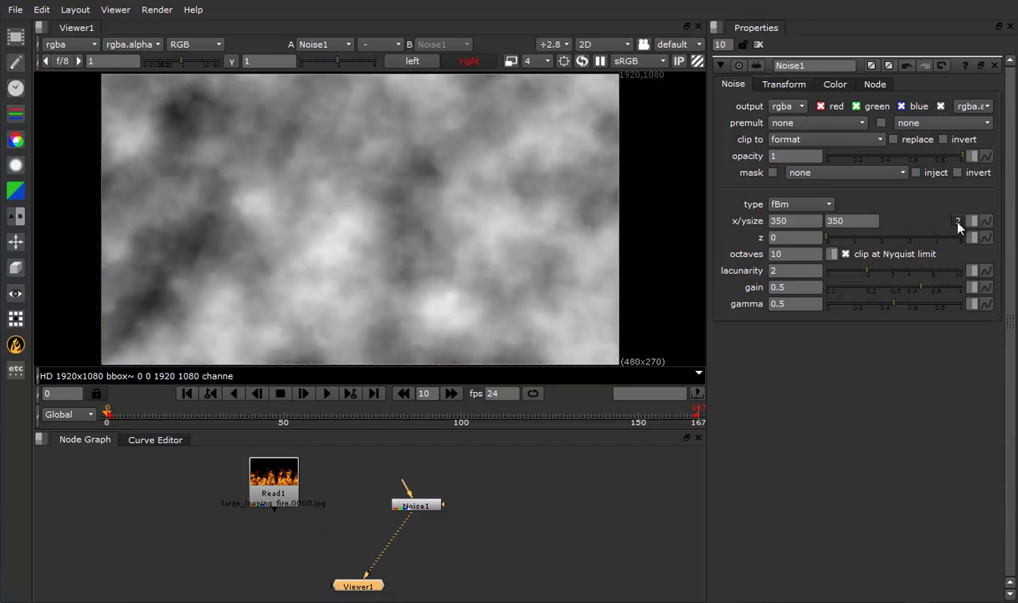
text(125)
click(854, 216)
drag(855, 216, 827, 214)
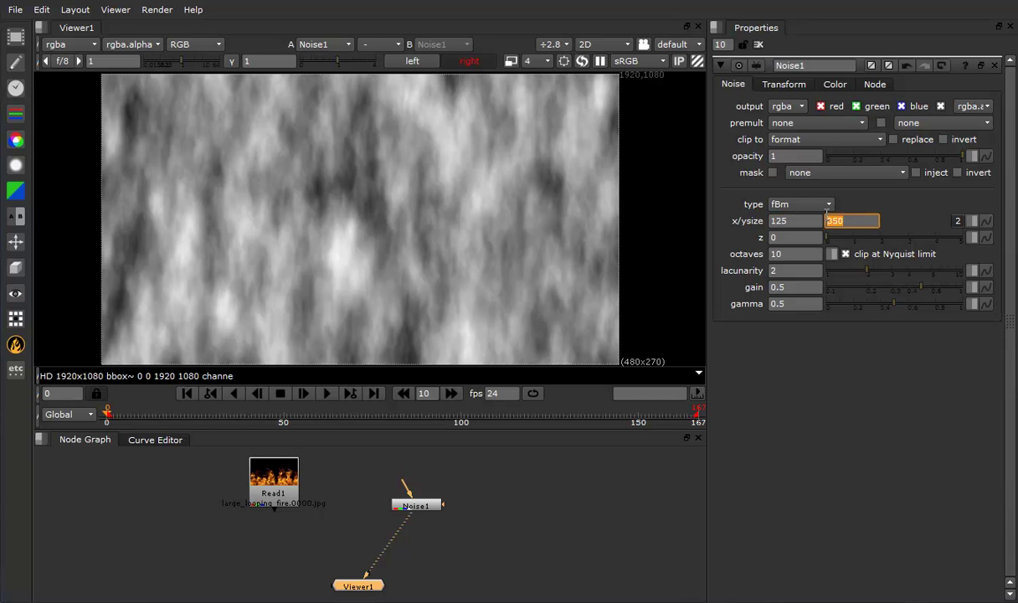
text(225)
key(Return)
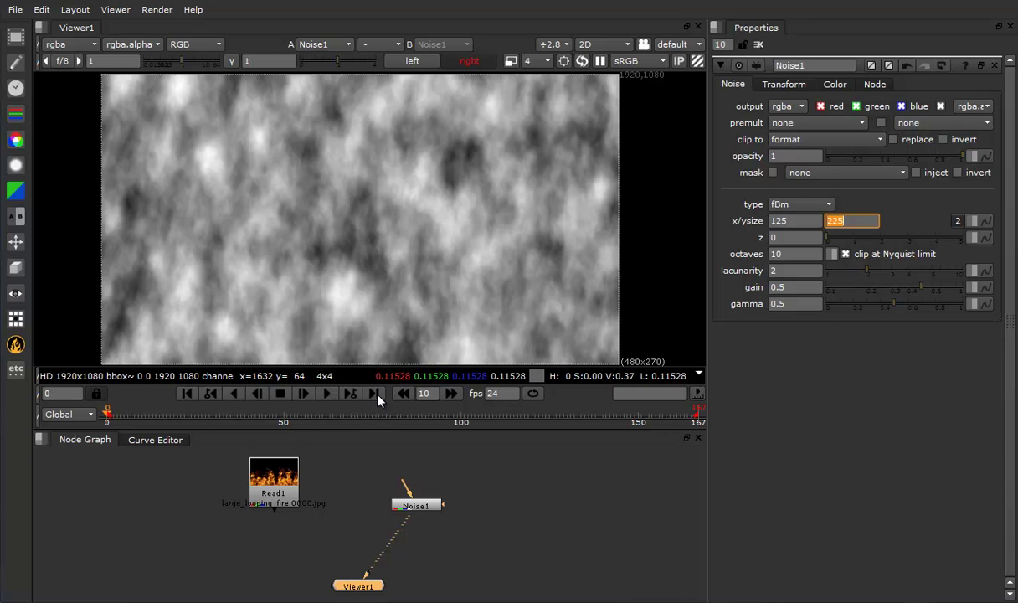
Step: Animate the noise's z value from 0 at frame 0 to 5 at frame 167, and scrub to check the motion
right_click(796, 237)
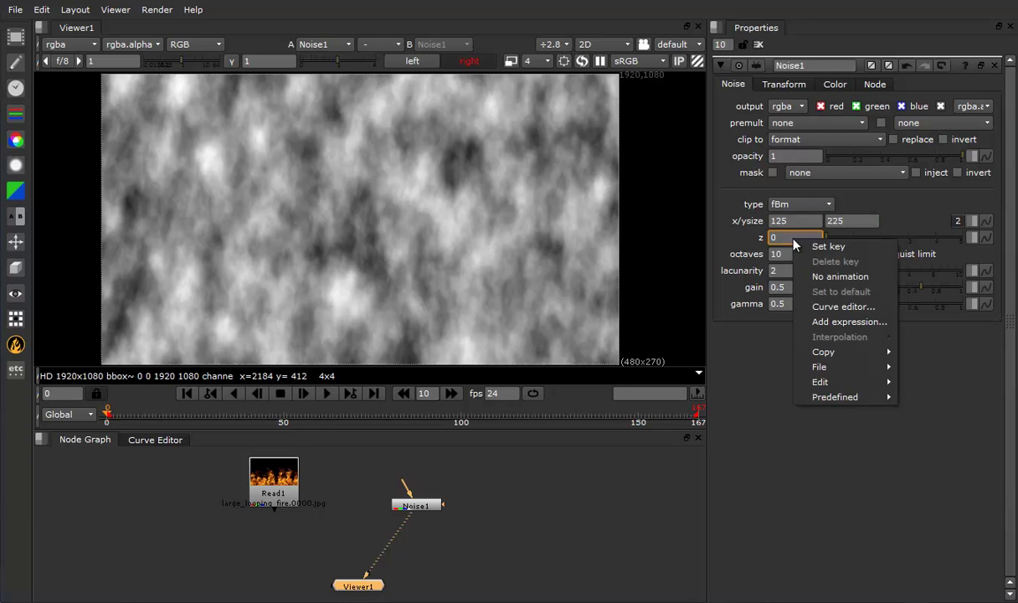
click(800, 234)
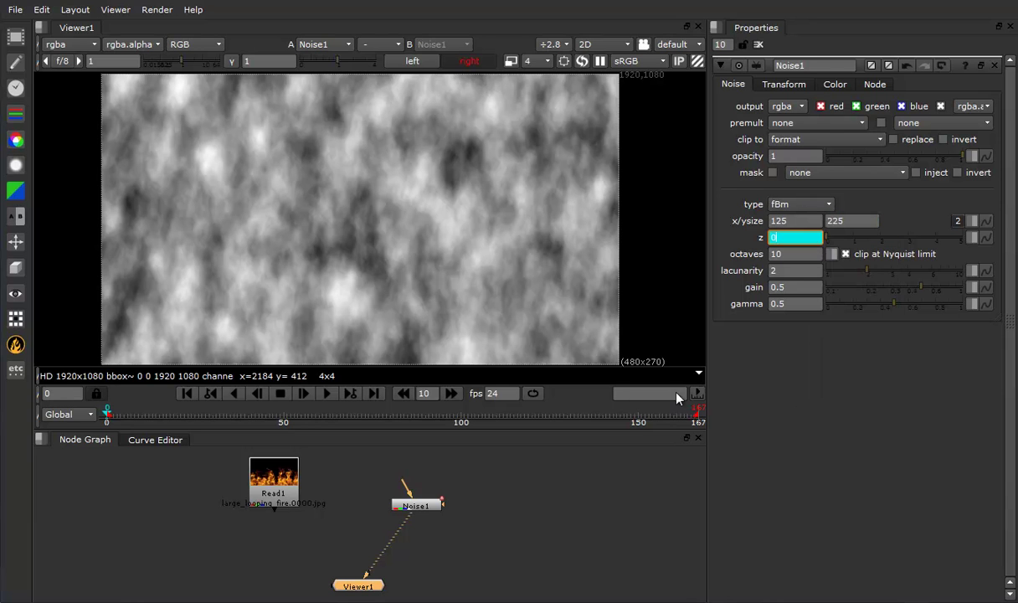
click(376, 394)
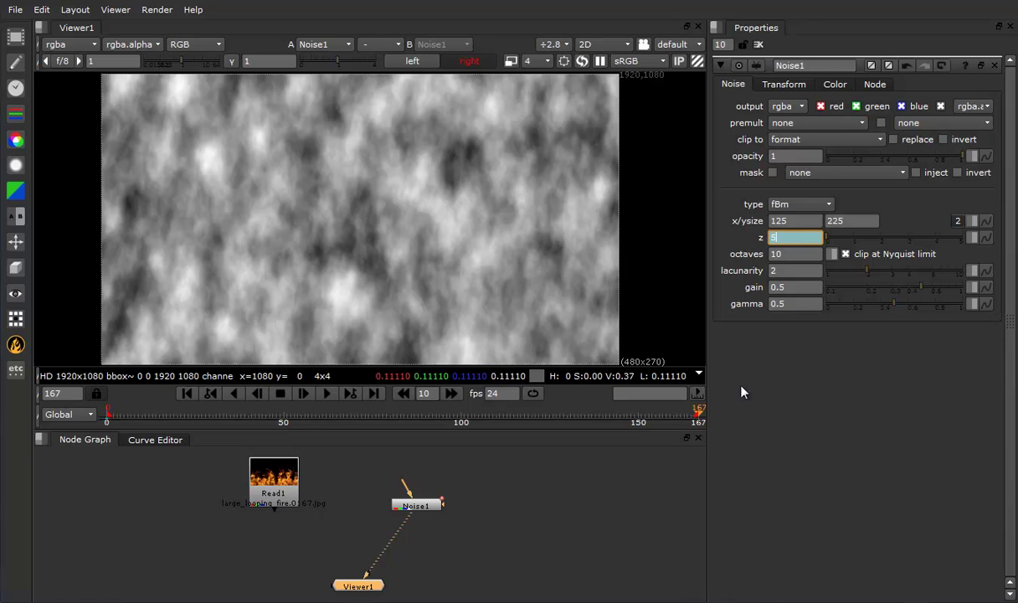
click(778, 271)
drag(386, 414, 316, 416)
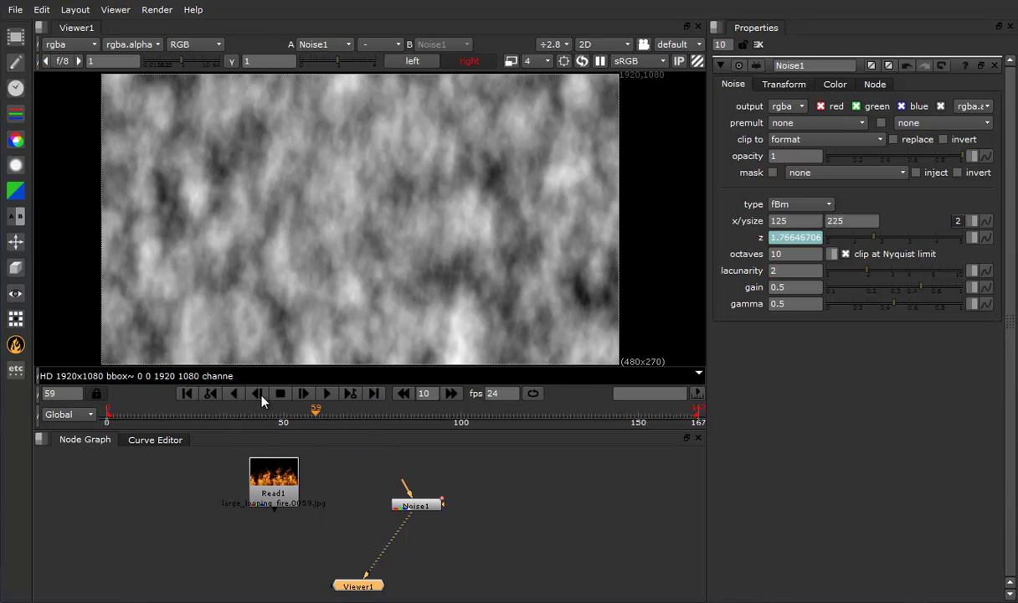
click(190, 397)
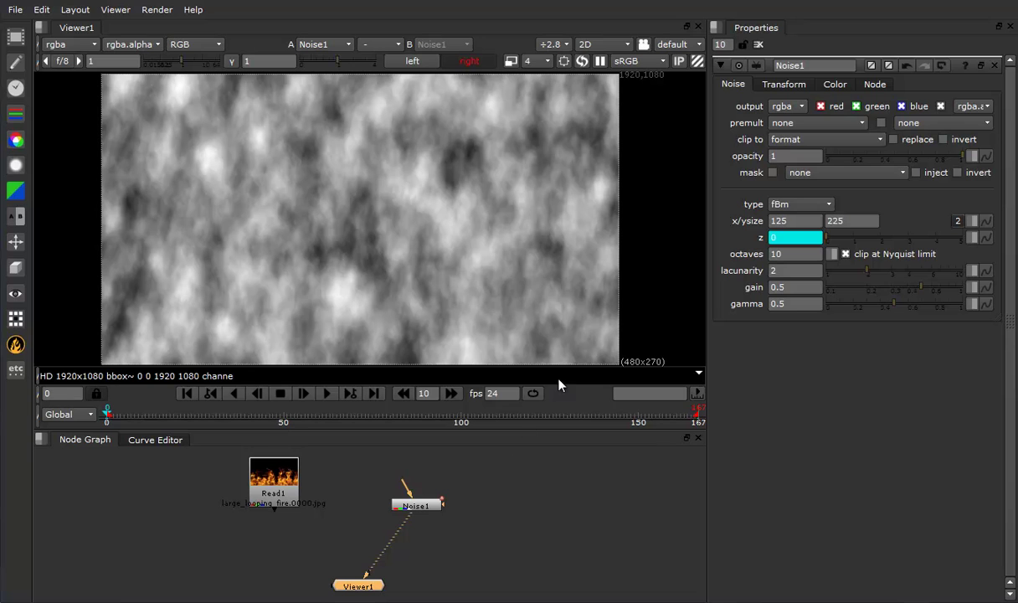
Step: Animate the noise's y translation from 0 at frame 0 to 2000 at frame 167, and return to the first frame
click(785, 85)
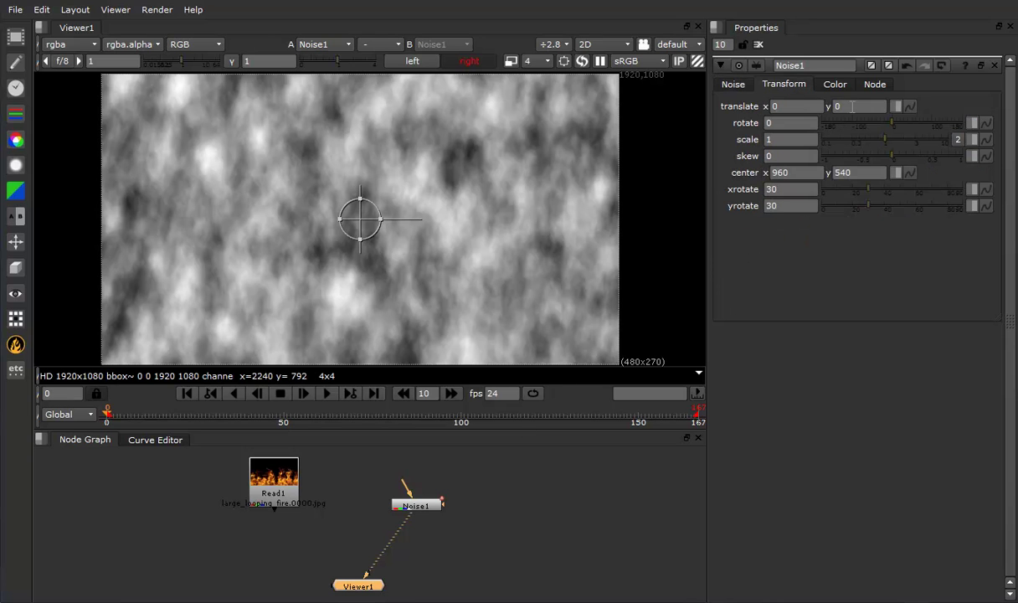
click(848, 106)
right_click(852, 106)
click(900, 114)
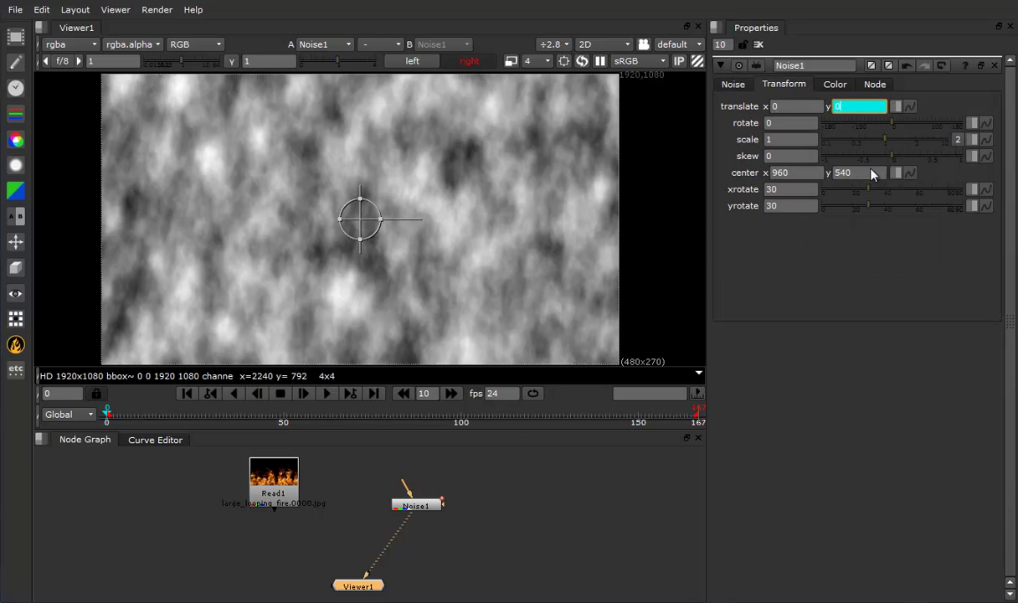
click(374, 392)
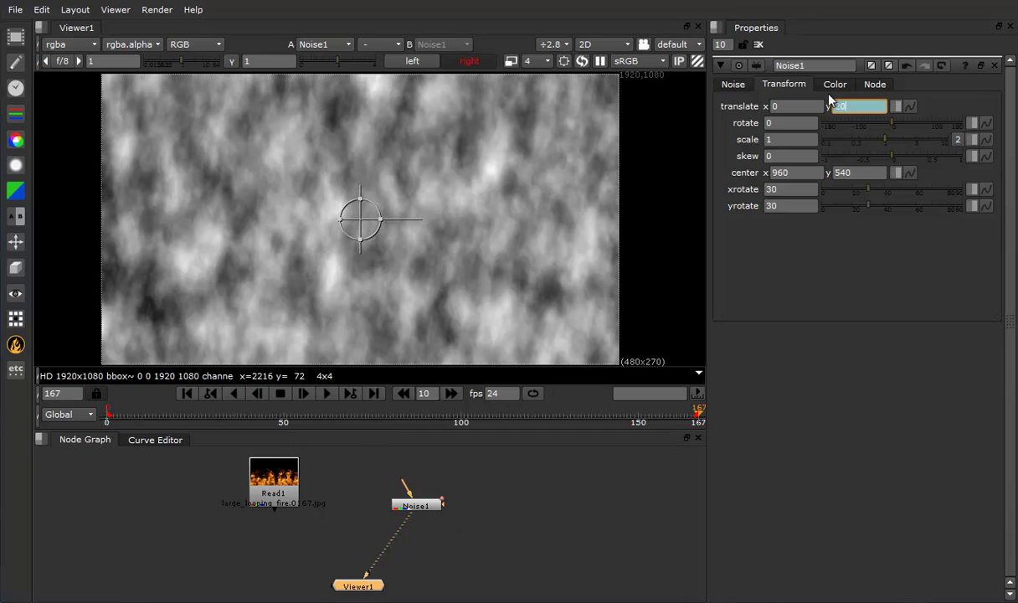
text(2000)
click(812, 107)
click(192, 392)
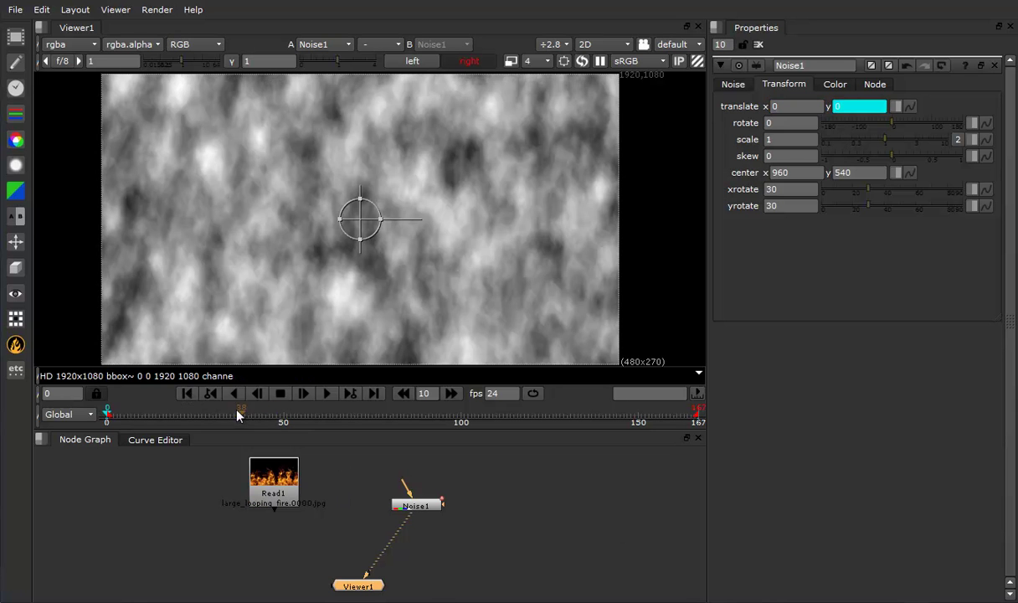
Step: Play the animation while alternating the viewer between the fire and the noise to compare their upward motion, then rewind to frame 0
click(326, 395)
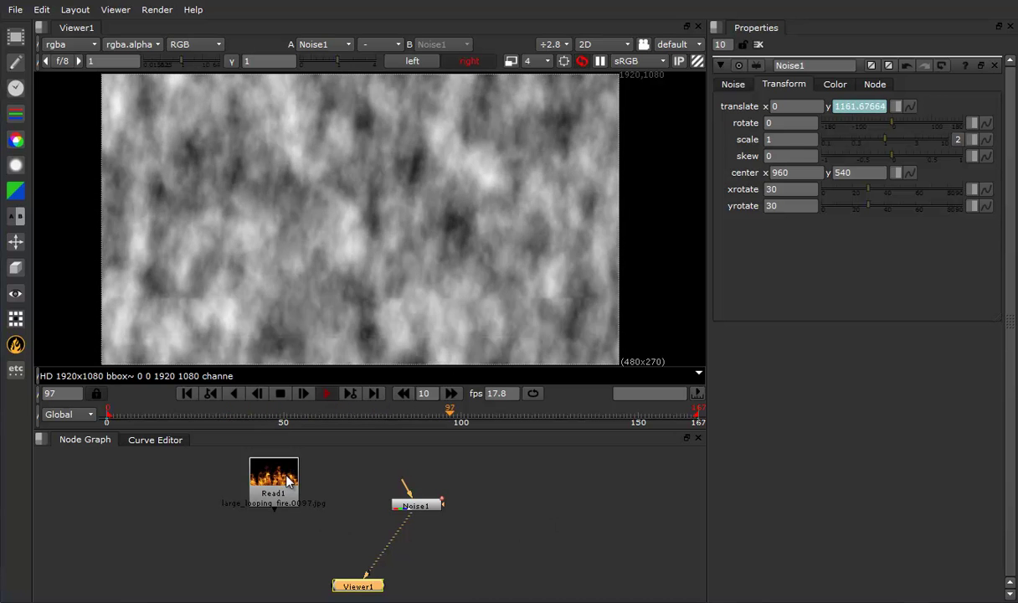
click(287, 478)
key(1)
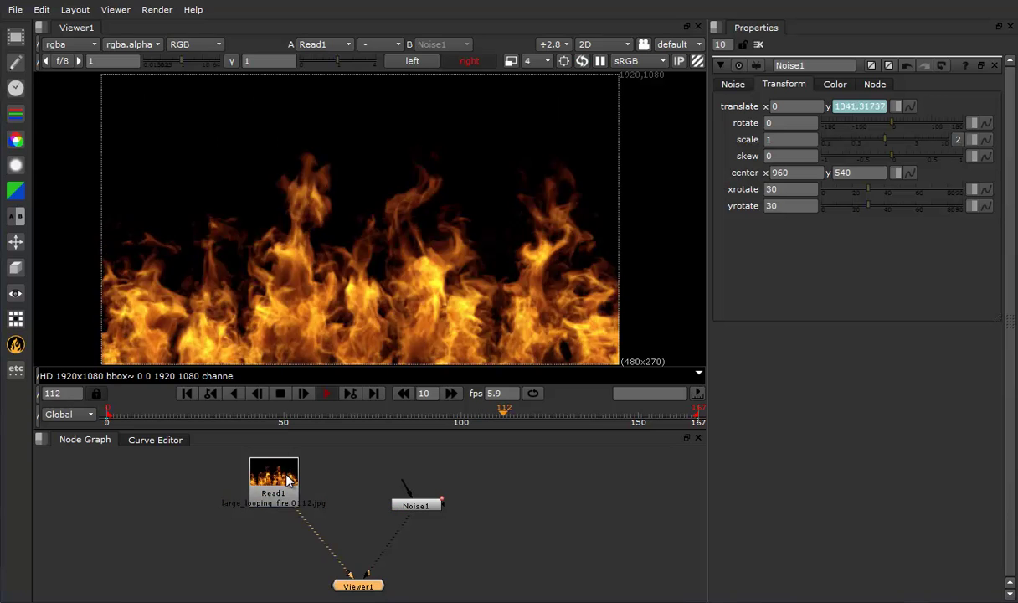
key(1)
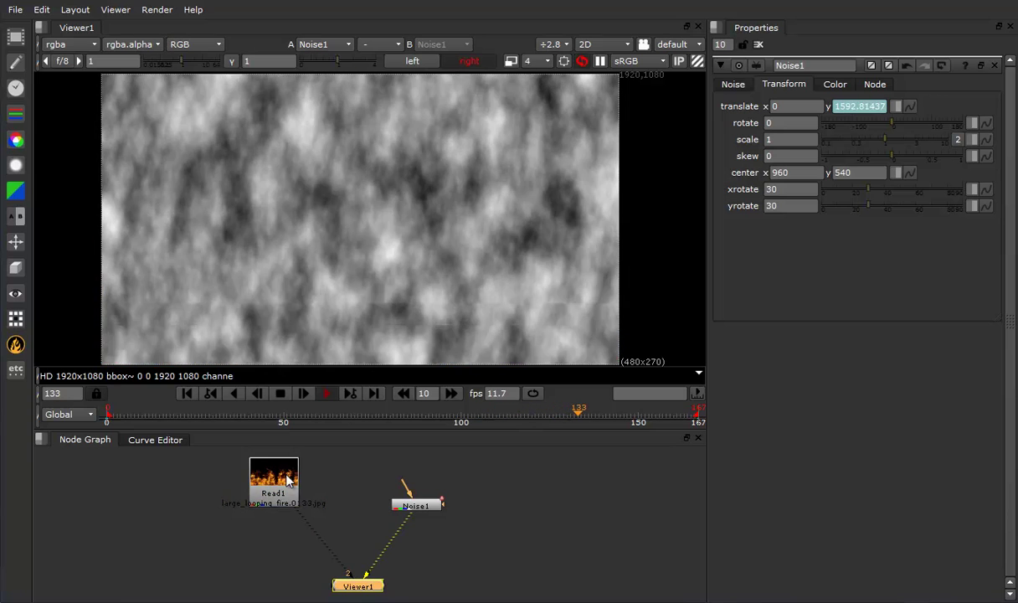
key(2)
key(2)
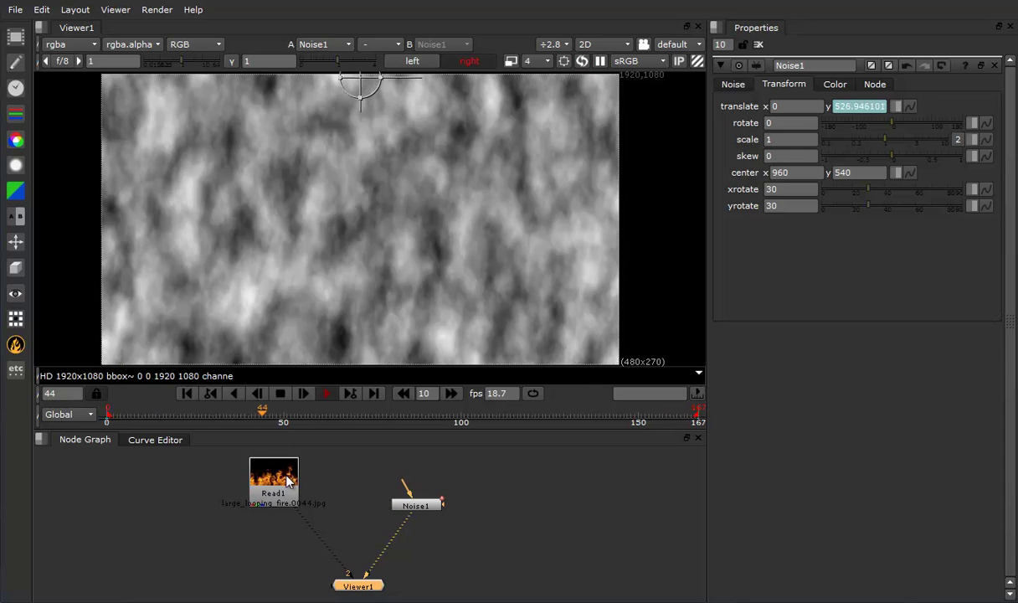
key(1)
key(2)
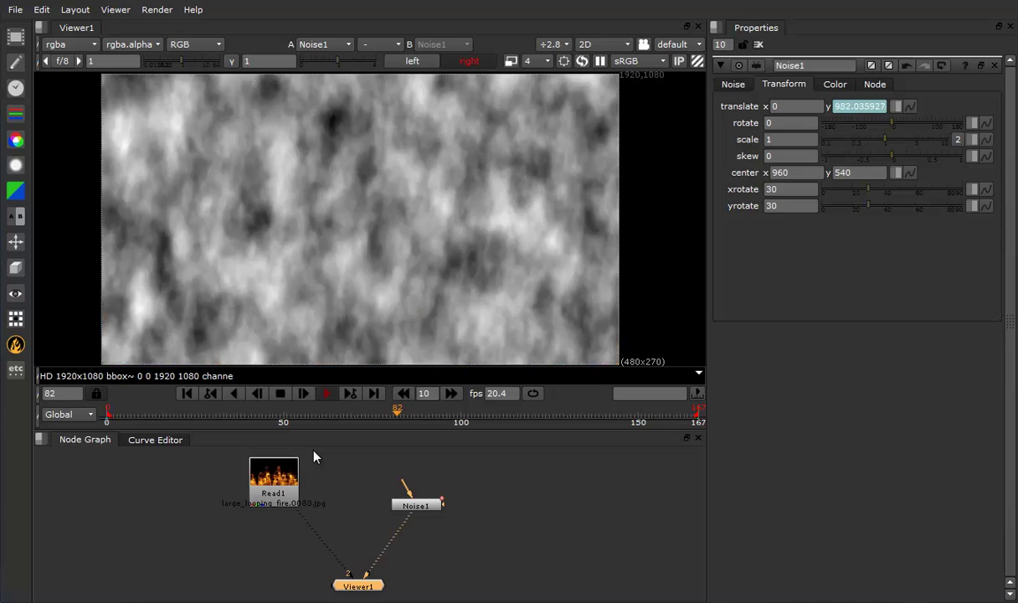
key(1)
key(2)
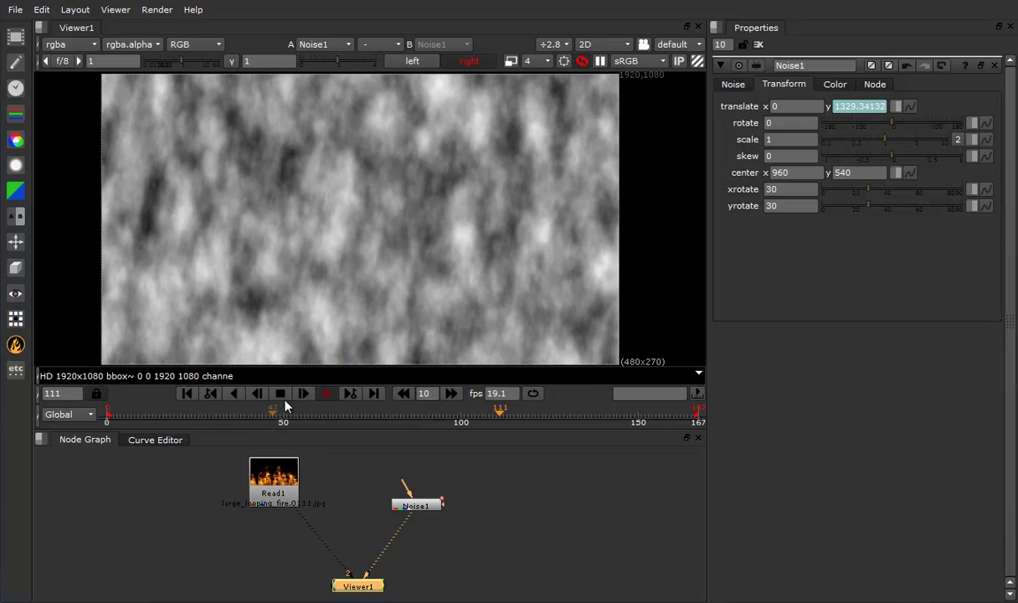
click(281, 393)
click(186, 394)
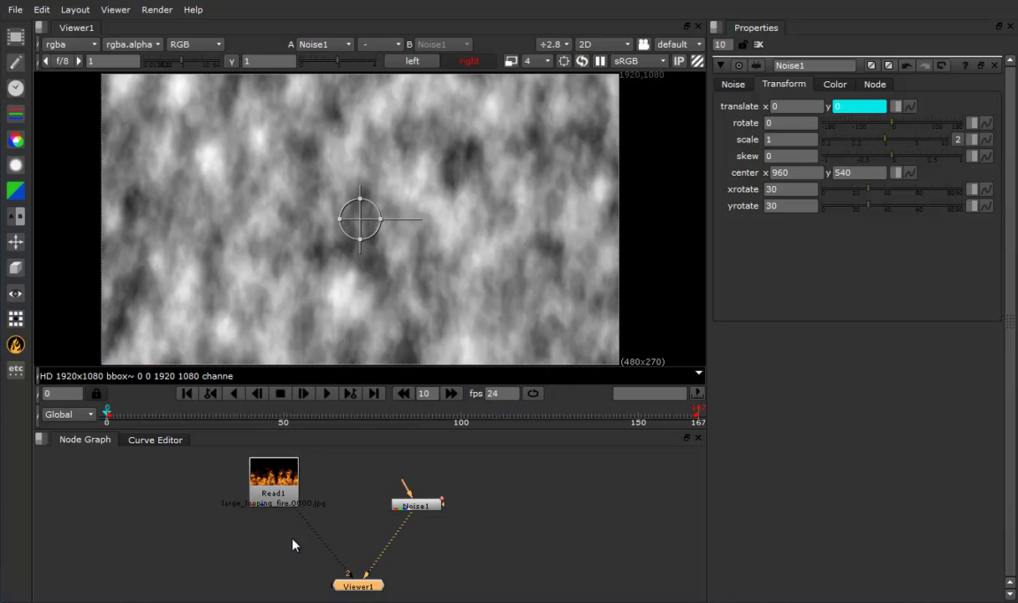
Step: Add a Copy node, connect its inputs to the fire Read node and the Noise node, and place it beneath the Read node
click(354, 543)
key(Tab)
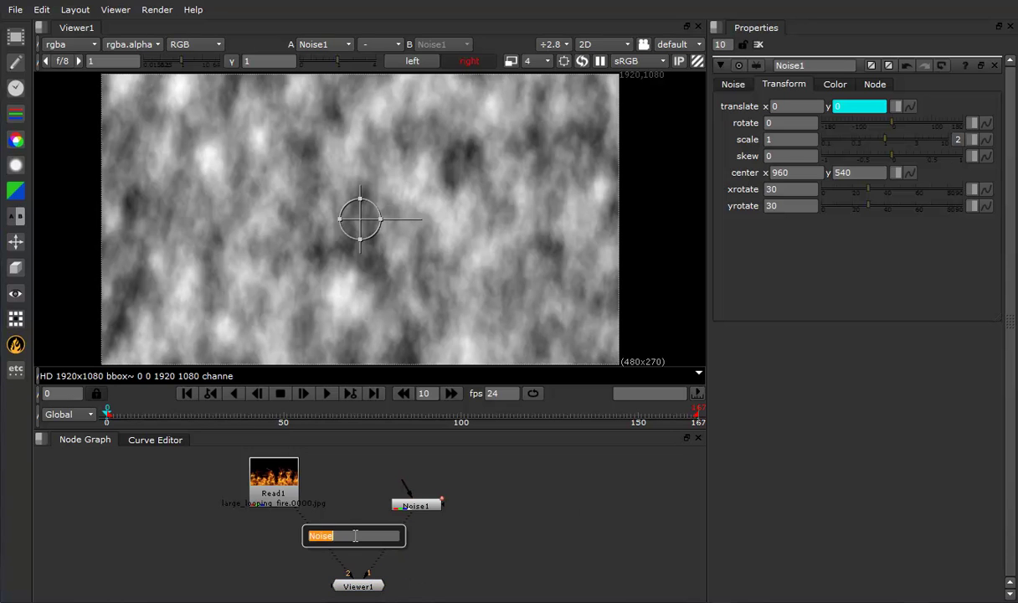
text(co)
click(326, 578)
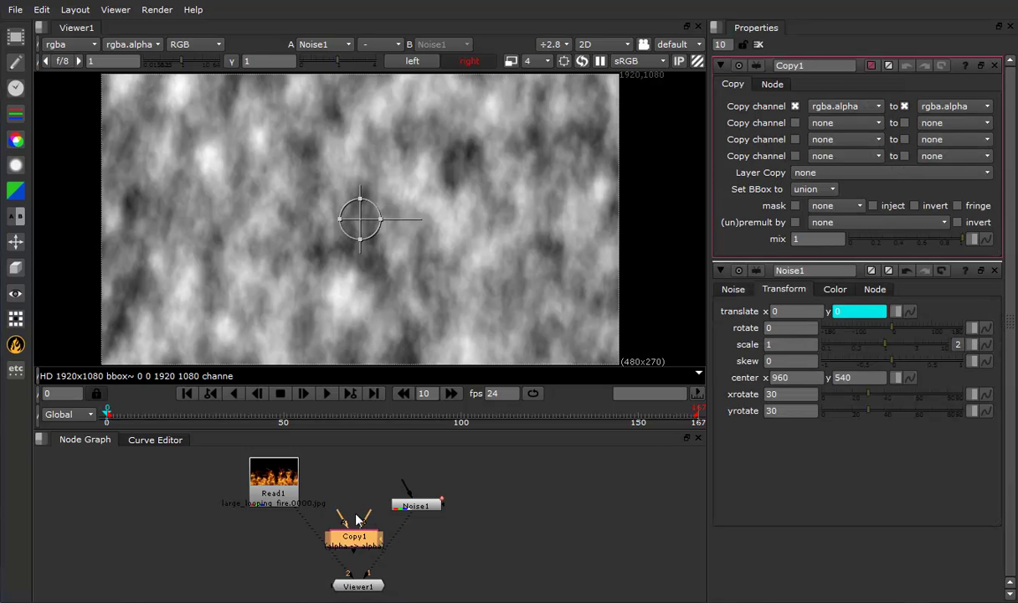
mouse_move(339, 513)
mouse_down()
mouse_move(414, 501)
mouse_move(276, 495)
mouse_up()
drag(351, 542, 272, 551)
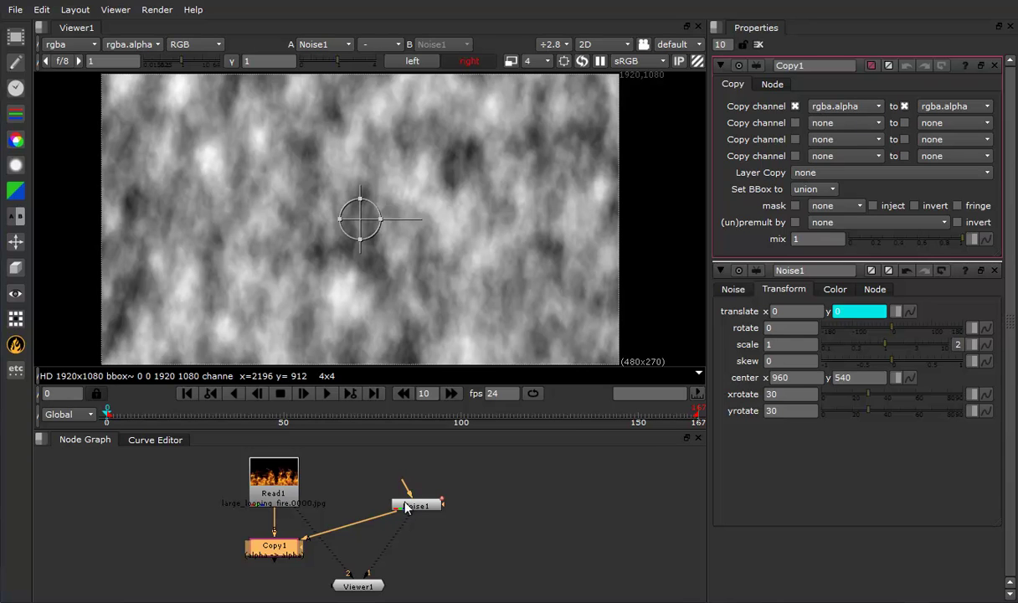
Step: Set the Copy node to copy rgba.alpha to forward.u and show its output in the viewer
click(944, 102)
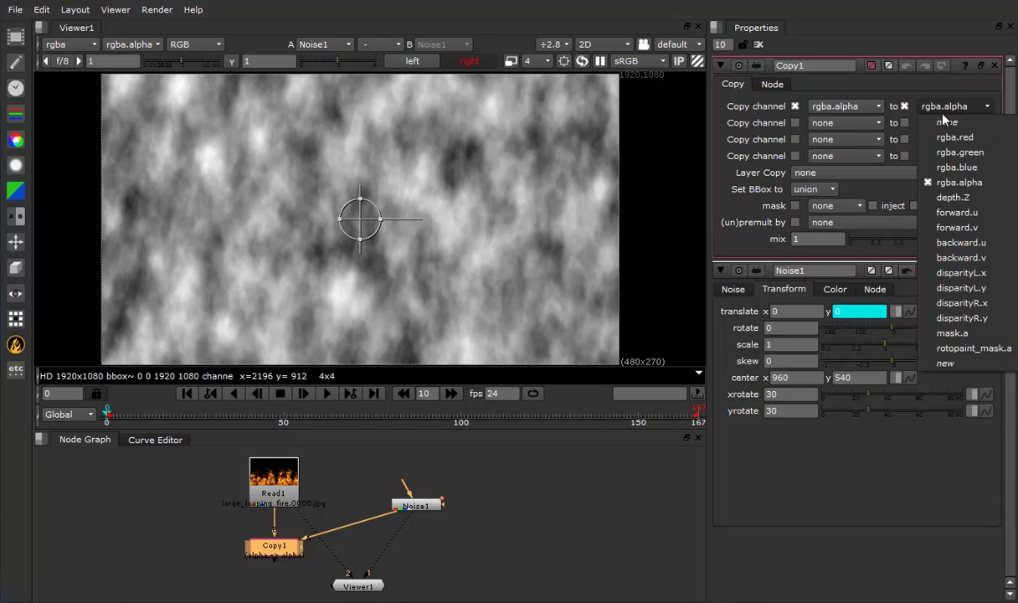
click(965, 220)
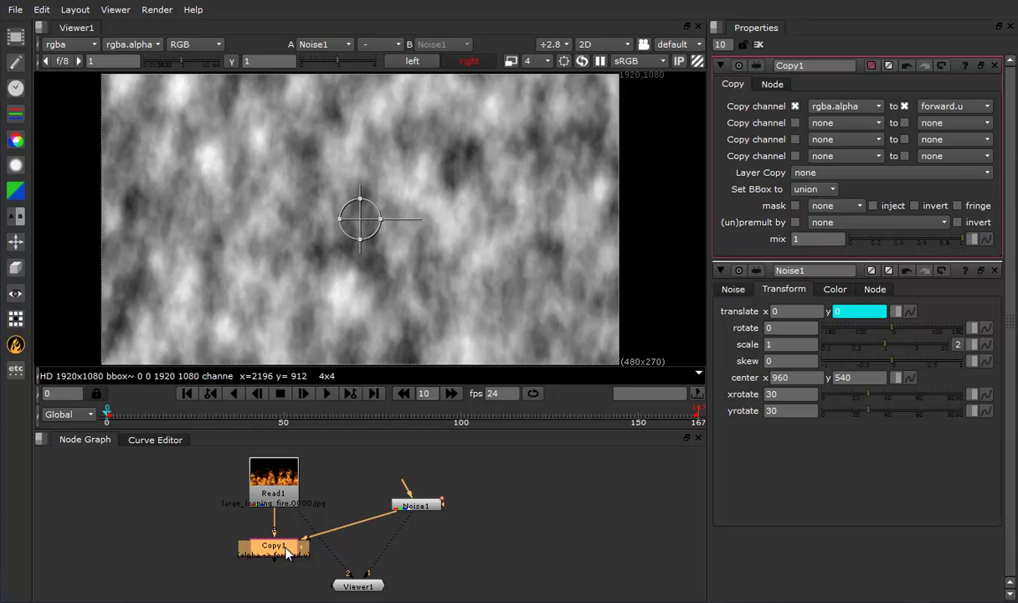
key(2)
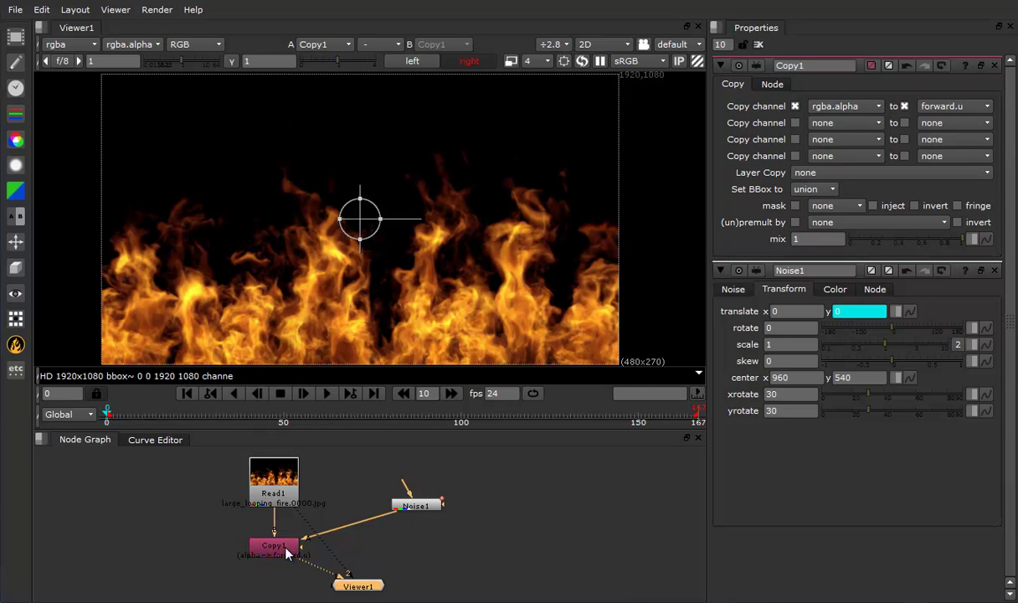
Step: Check the Copy node's forward layer in the viewer, and return the display to rgba
click(64, 46)
click(80, 130)
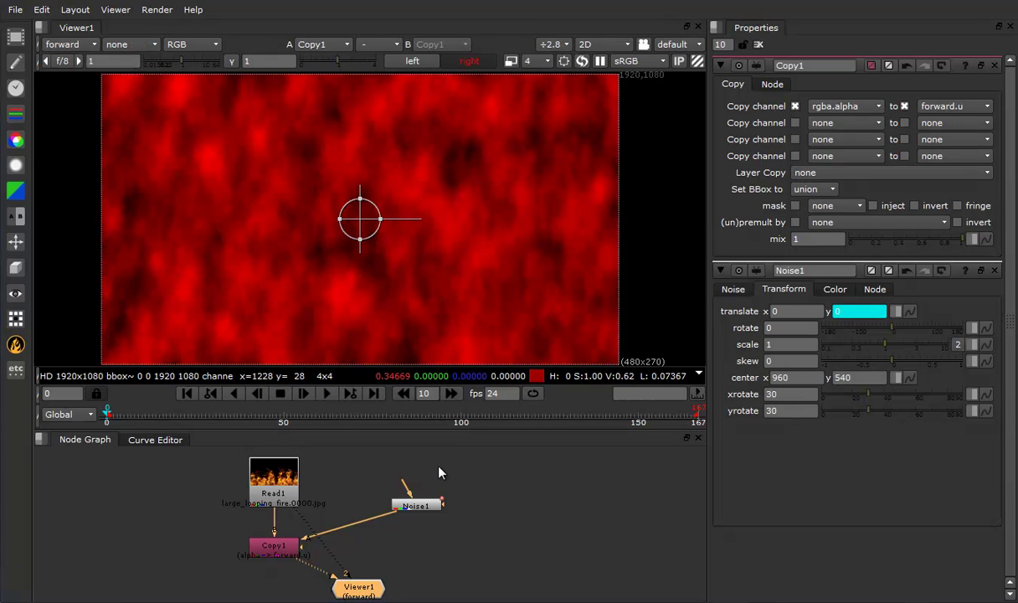
click(65, 44)
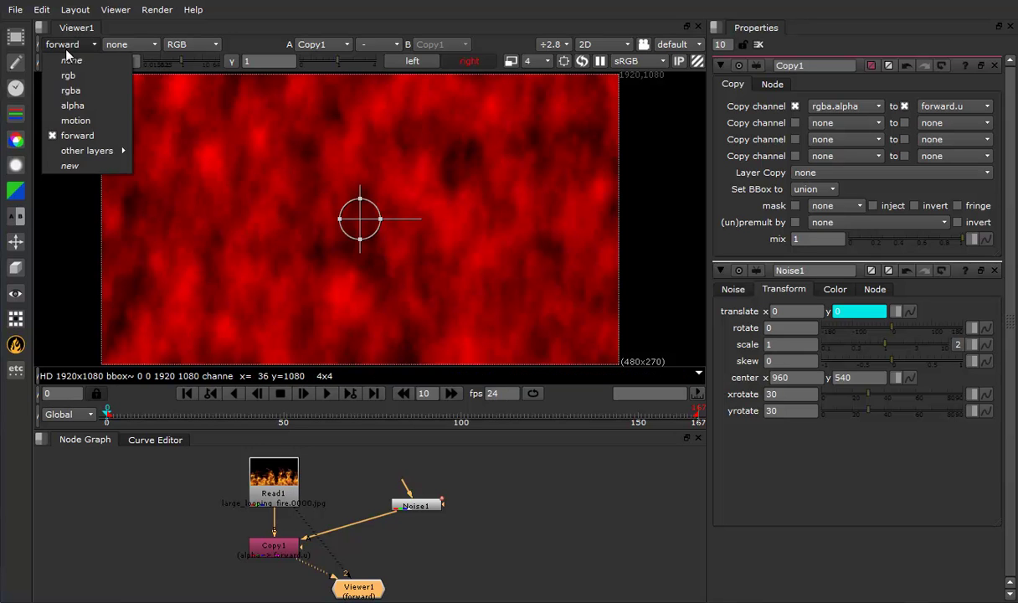
click(71, 60)
click(74, 90)
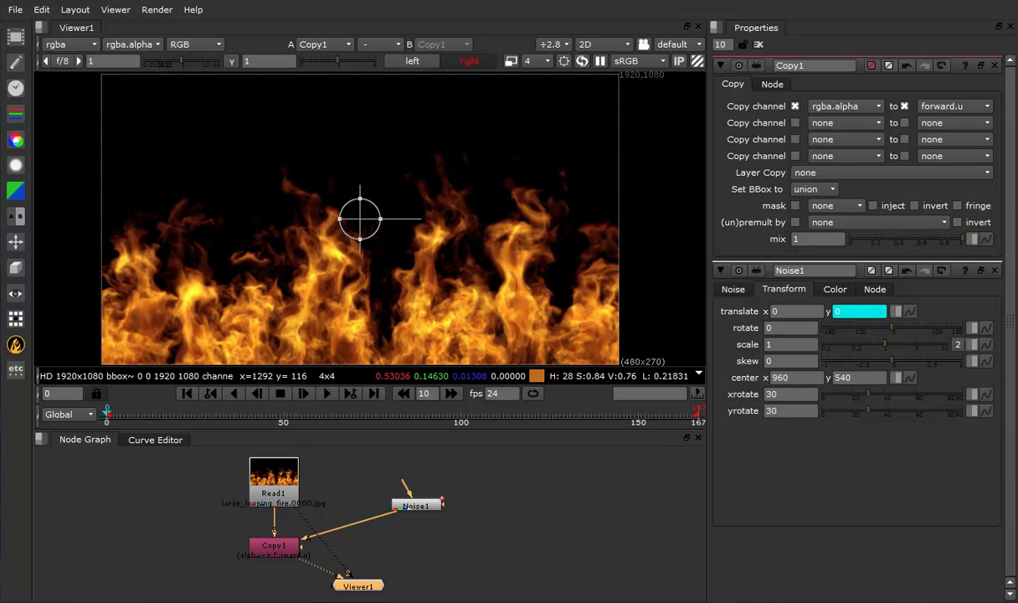
Step: Tidy the node graph with Copy closely beneath the Read node, Noise level beside Copy, and the Viewer straight below
drag(288, 487, 285, 479)
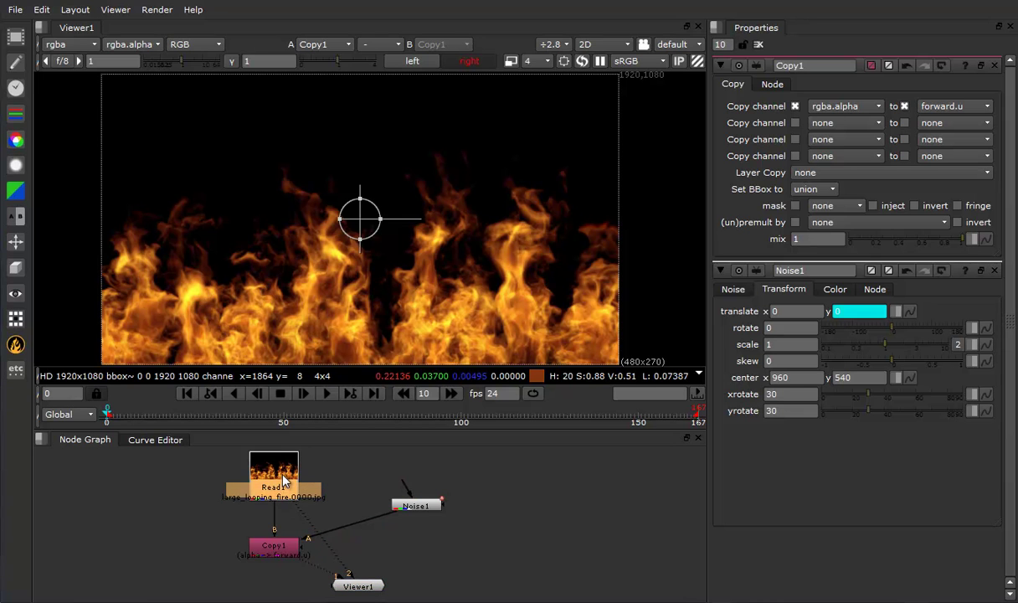
drag(281, 545, 283, 519)
drag(412, 506, 386, 523)
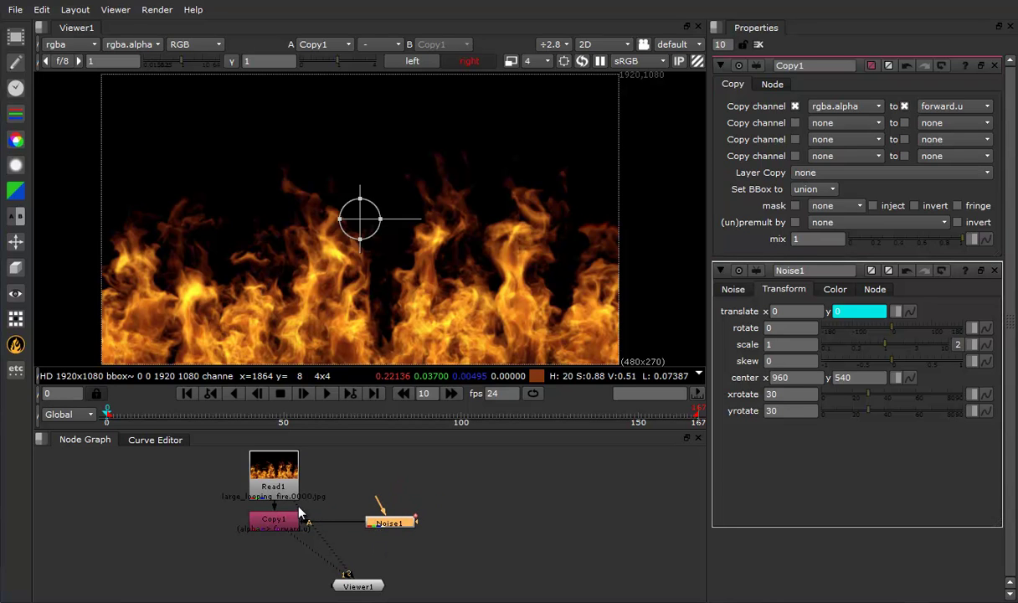
drag(358, 590, 276, 596)
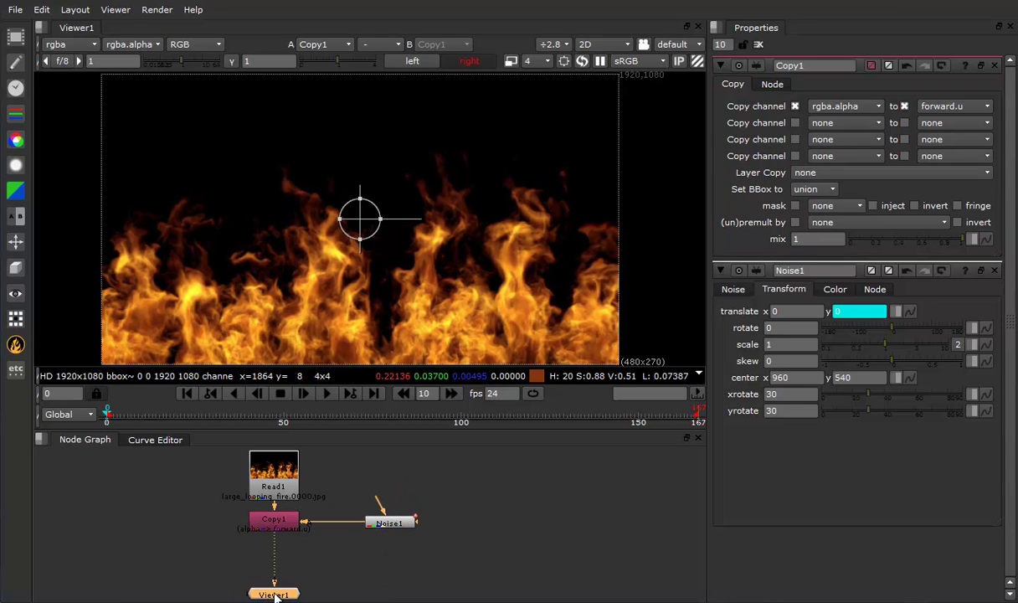
Step: Add an IDistort node after the Copy node and place it directly beneath it
click(287, 530)
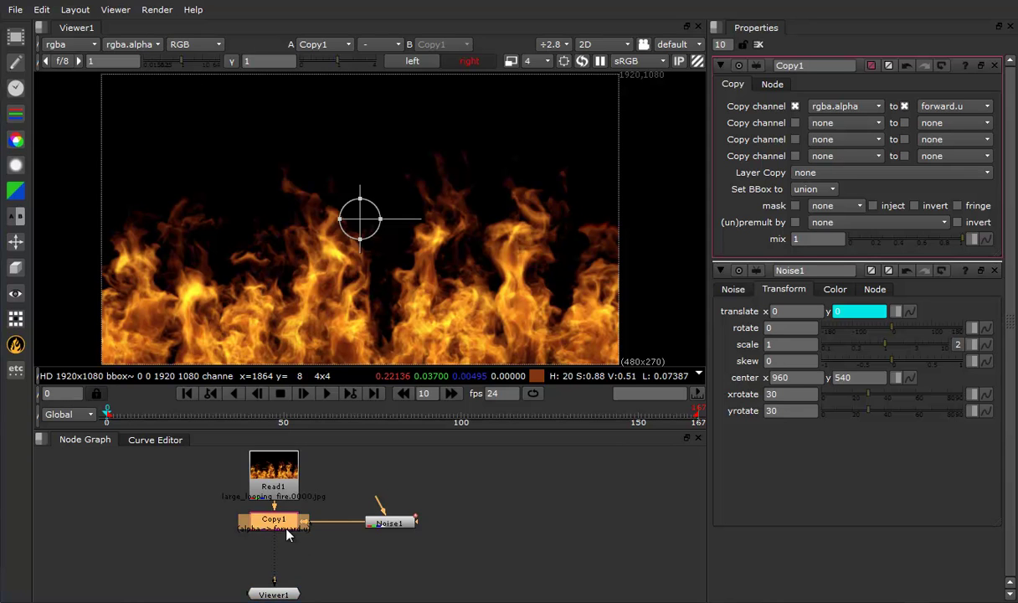
key(Tab)
text(i)
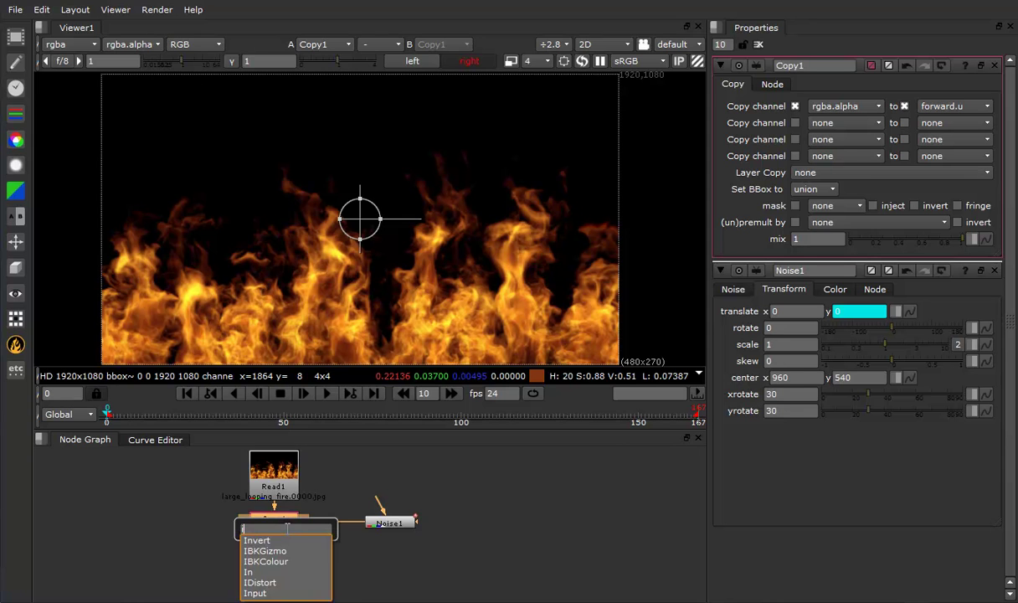
text(d)
click(285, 542)
drag(282, 551, 283, 561)
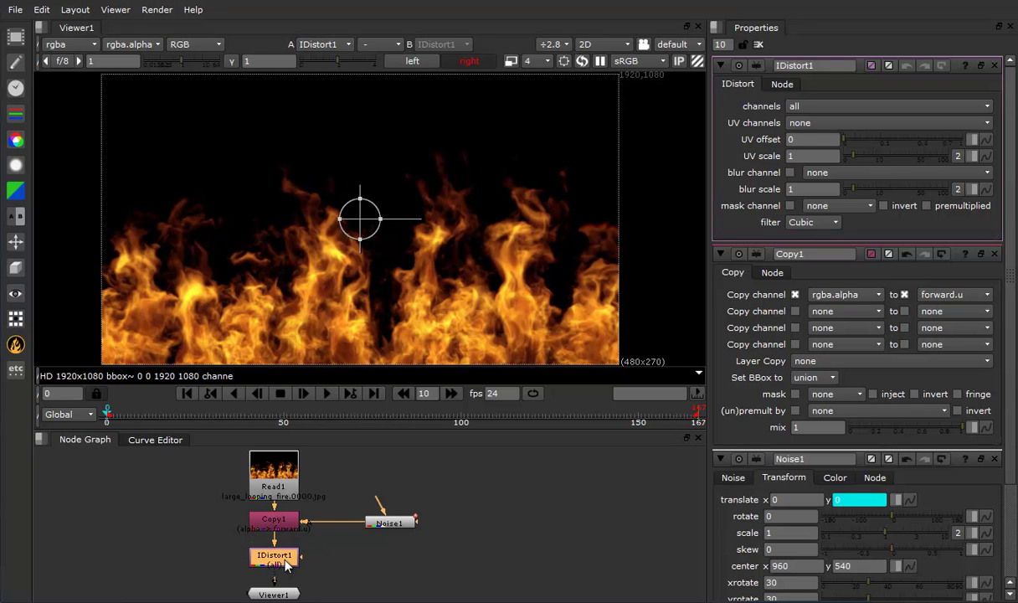
drag(286, 566, 287, 559)
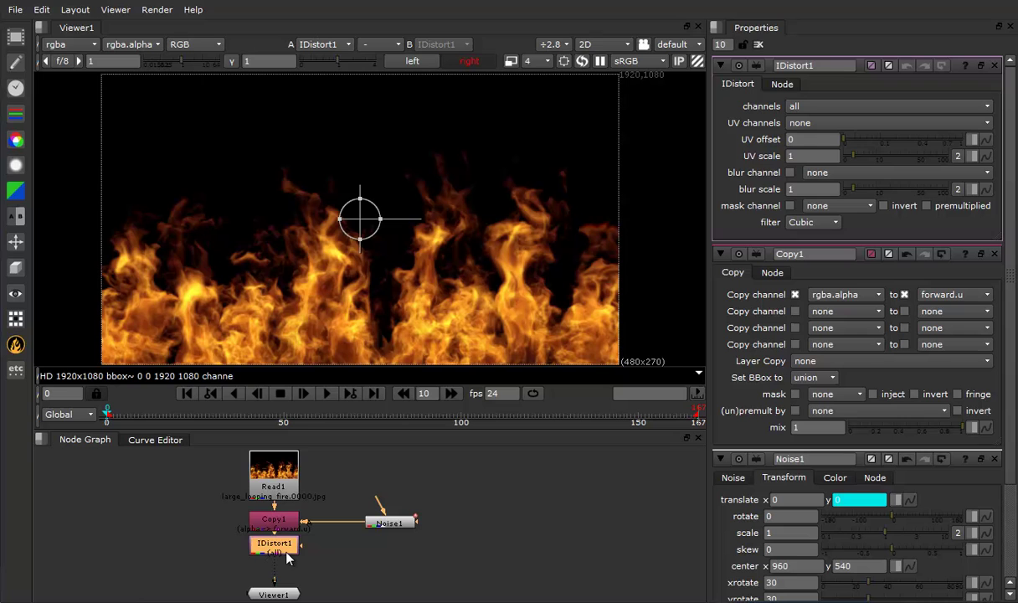
Step: Set the IDistort node's UV channels to forward, keeping channels at all, and view the IDistort output
click(830, 107)
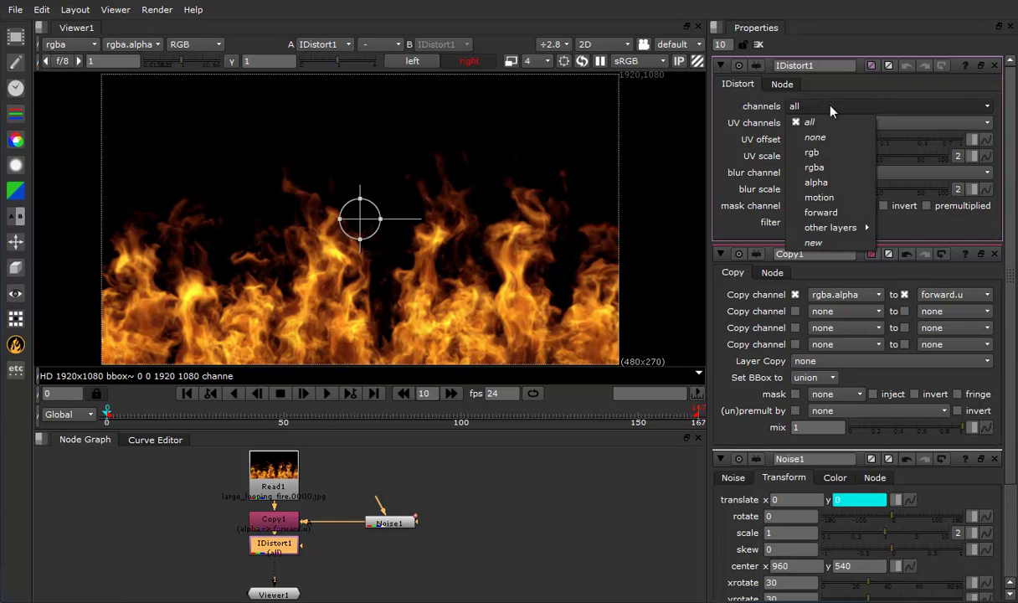
click(842, 113)
click(797, 123)
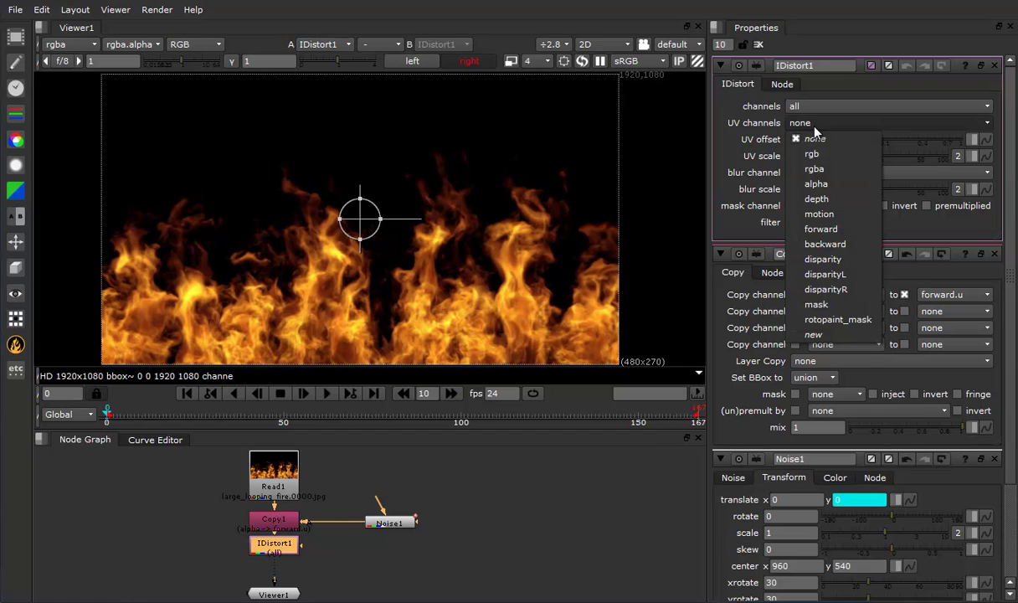
click(825, 228)
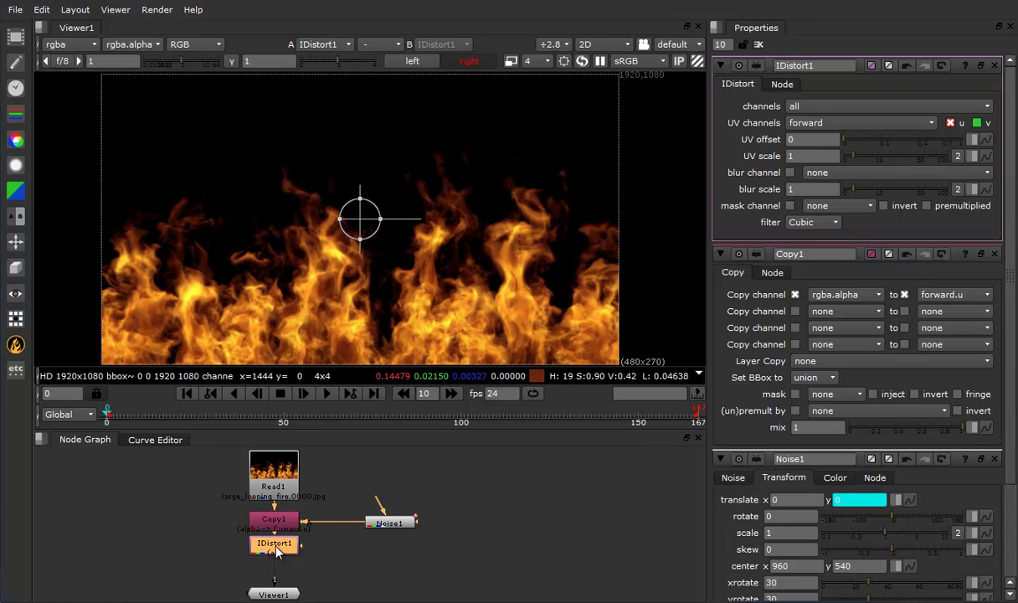
key(1)
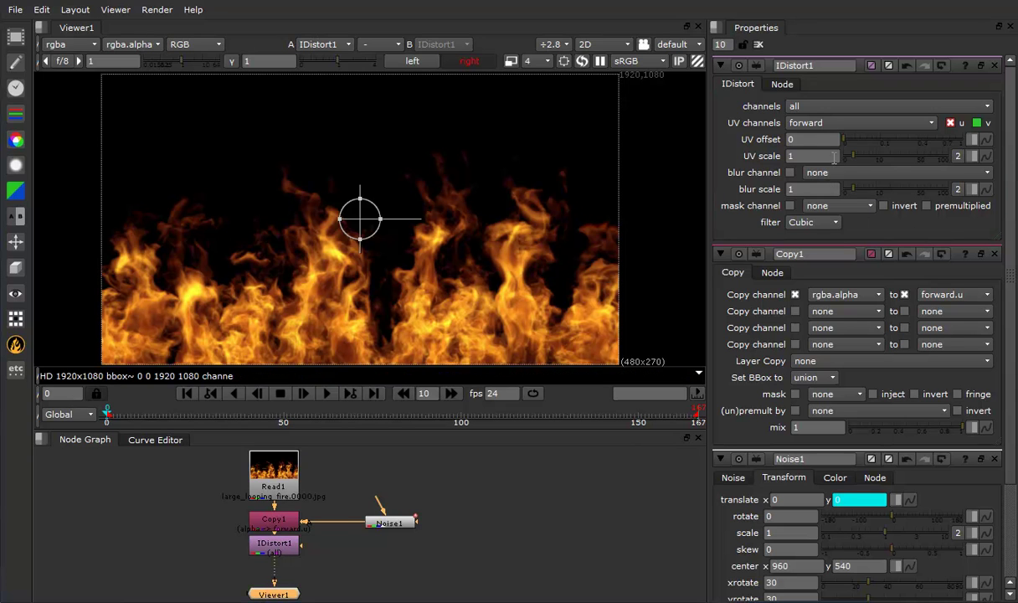
Step: Try IDistort UV scale values such as 15, compare with the noise pattern in the viewer, and leave the UV scale at 0
click(848, 159)
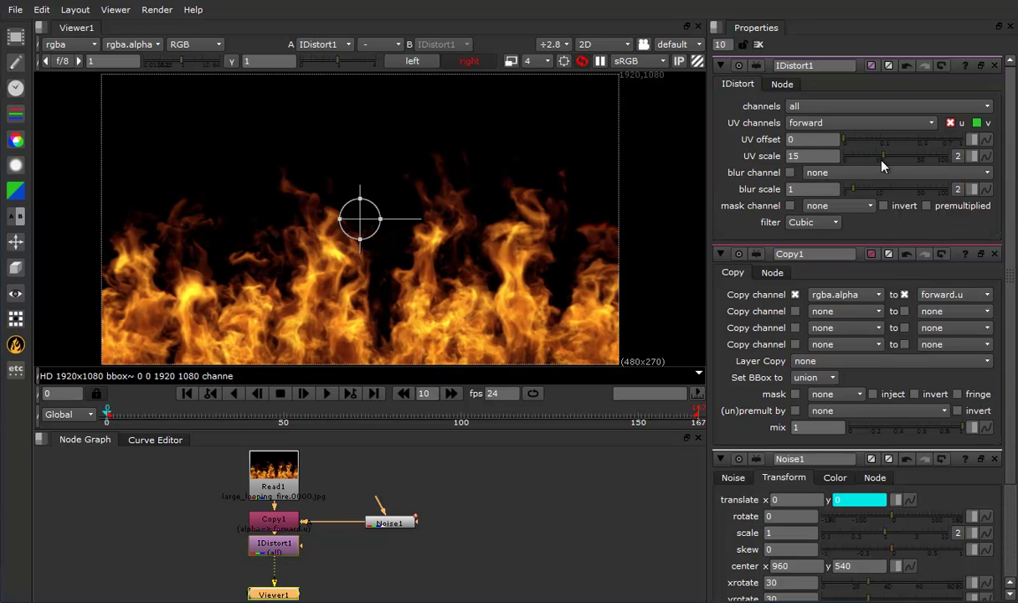
drag(853, 160, 880, 158)
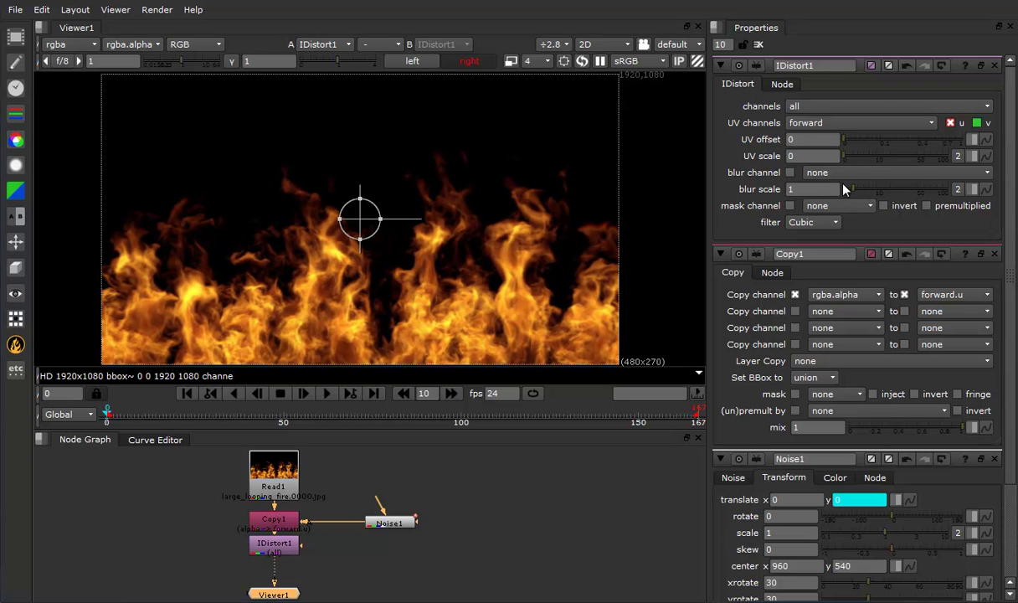
click(388, 524)
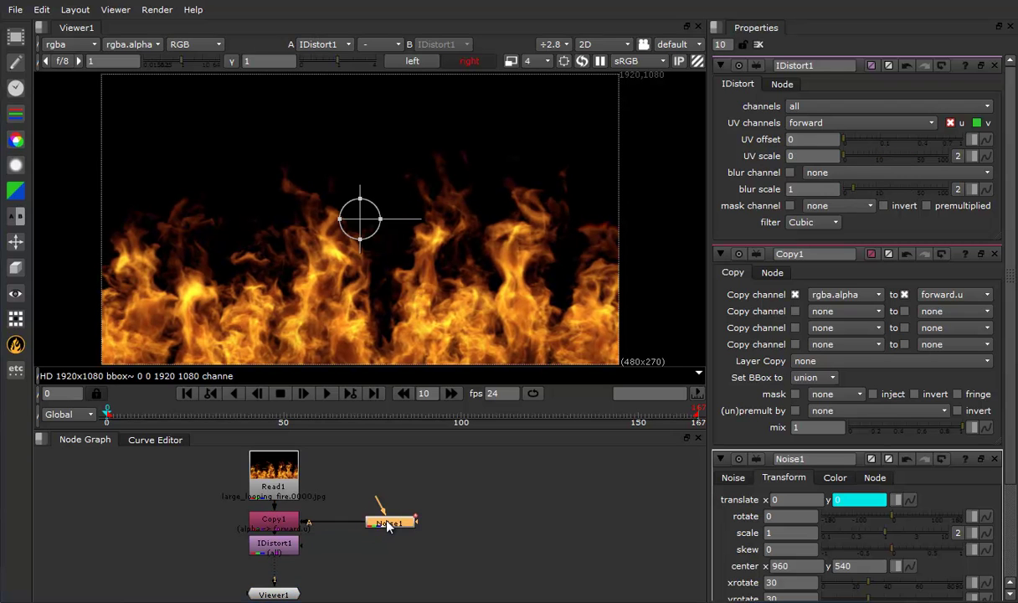
key(1)
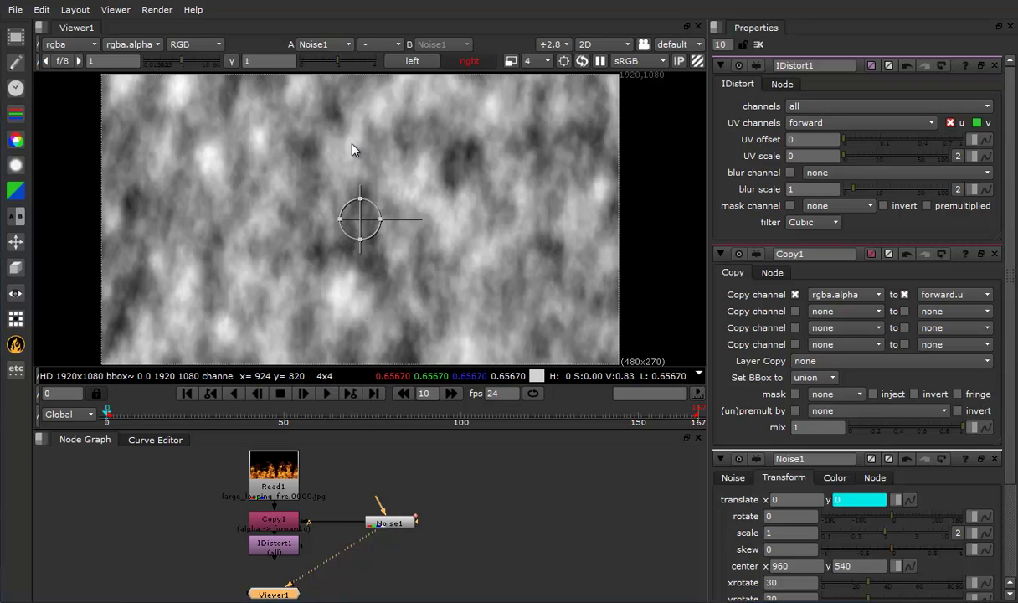
click(299, 546)
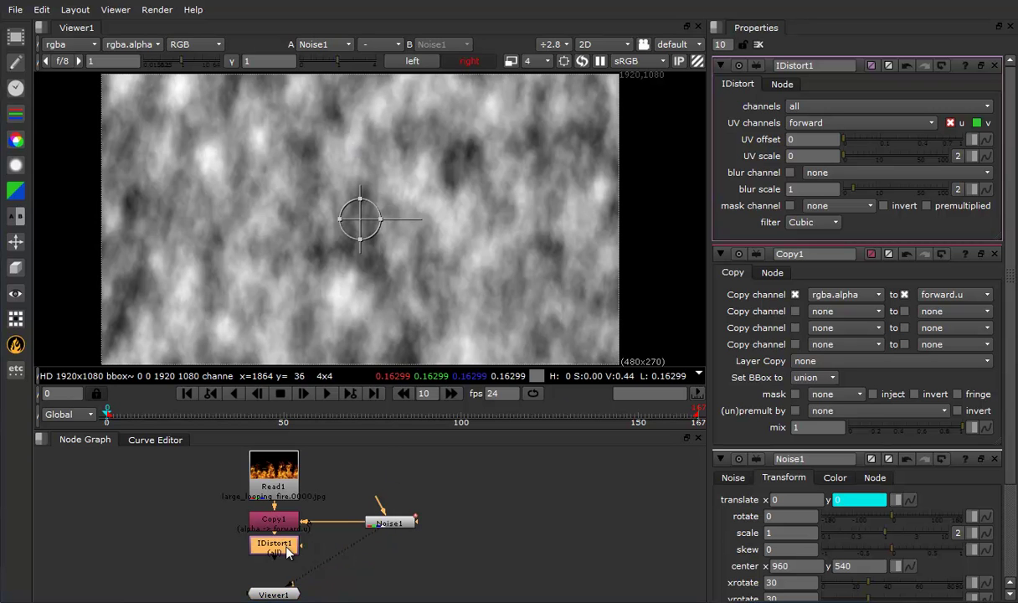
key(1)
mouse_move(844, 162)
mouse_down()
mouse_move(911, 168)
mouse_move(839, 164)
mouse_up()
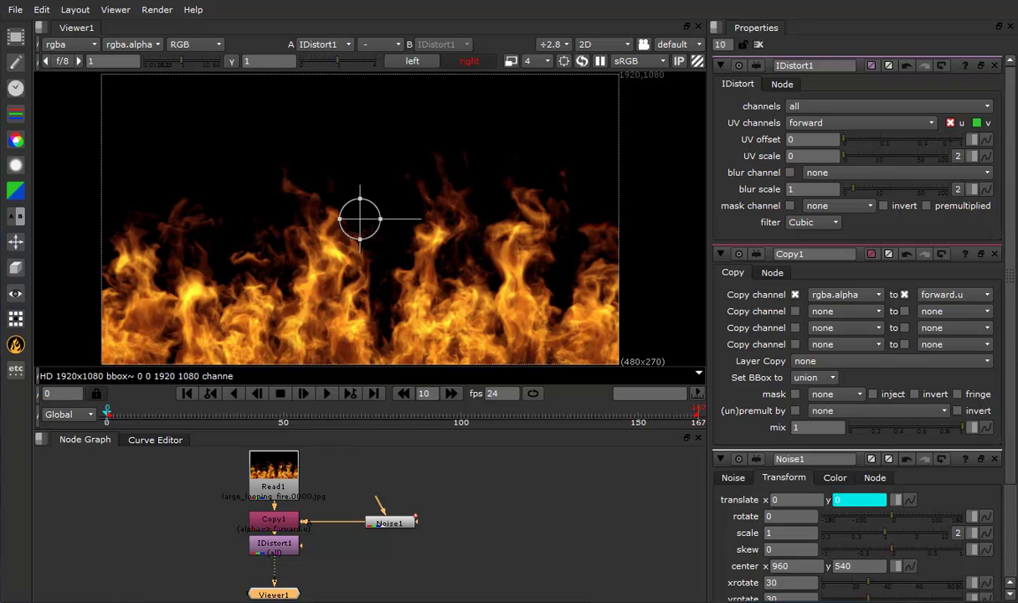
Step: Add a JoinViews node with IDistort as left and the fire Read node as right, and connect the Viewer to it
click(342, 580)
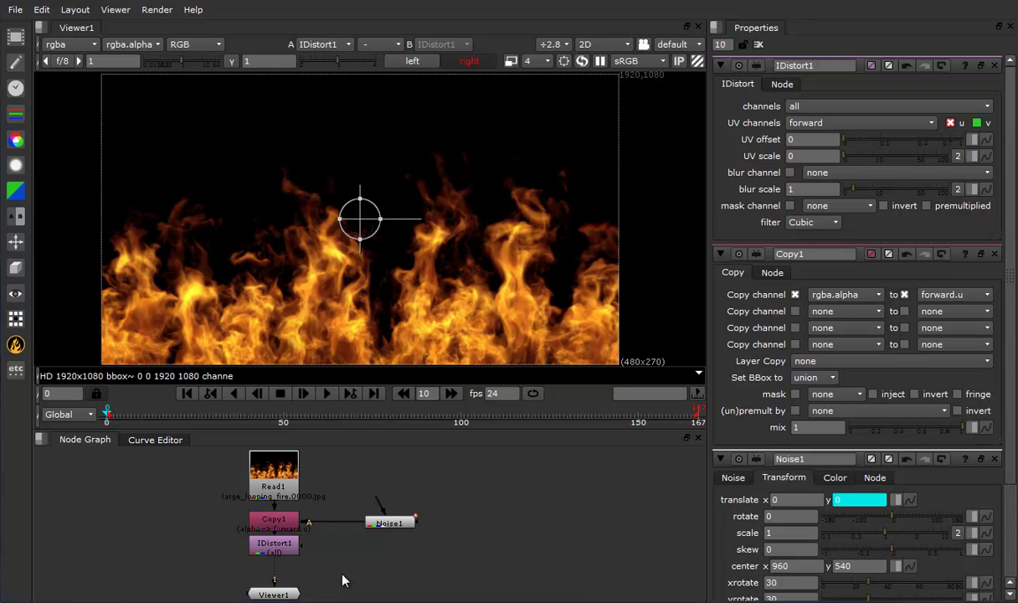
key(Tab)
text(jo)
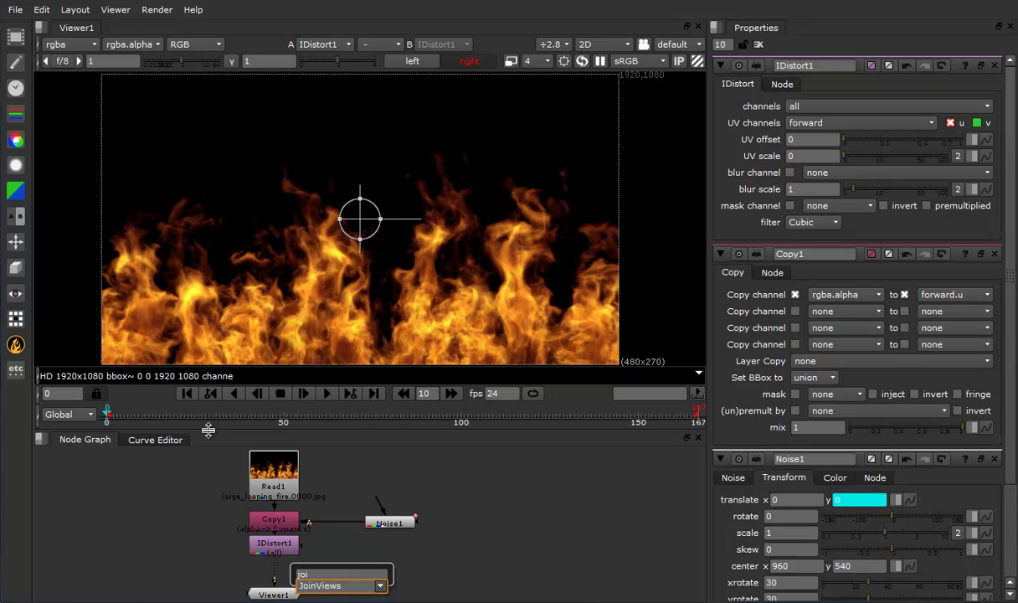
click(326, 588)
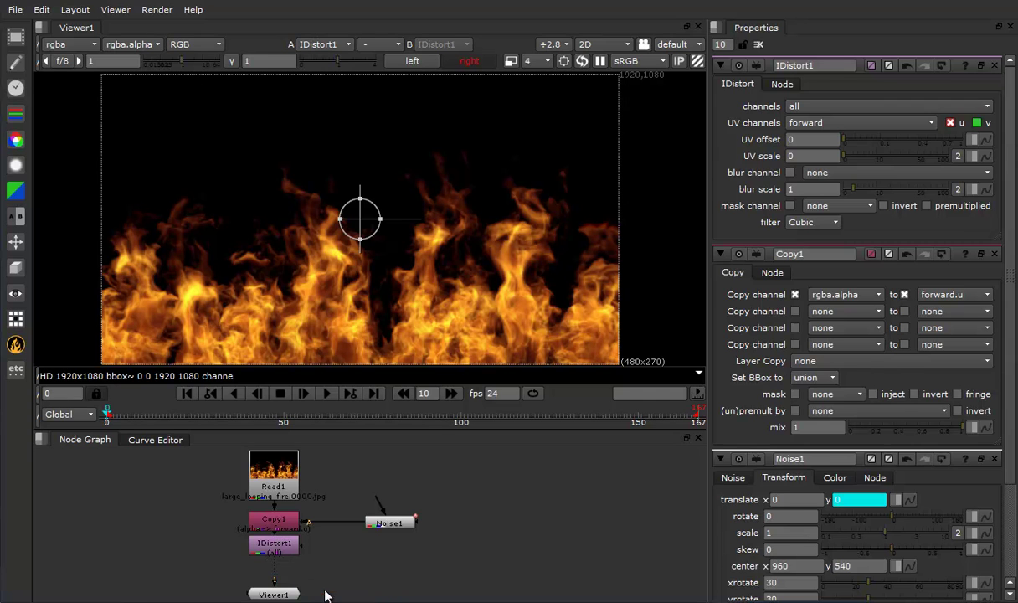
drag(349, 562, 291, 470)
drag(341, 580, 275, 546)
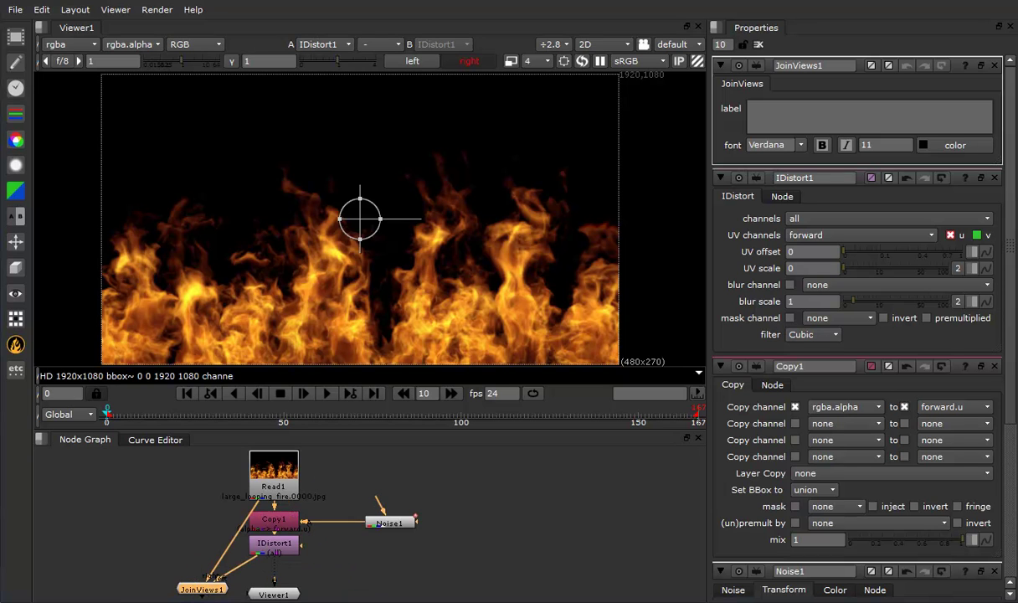
drag(209, 596, 210, 582)
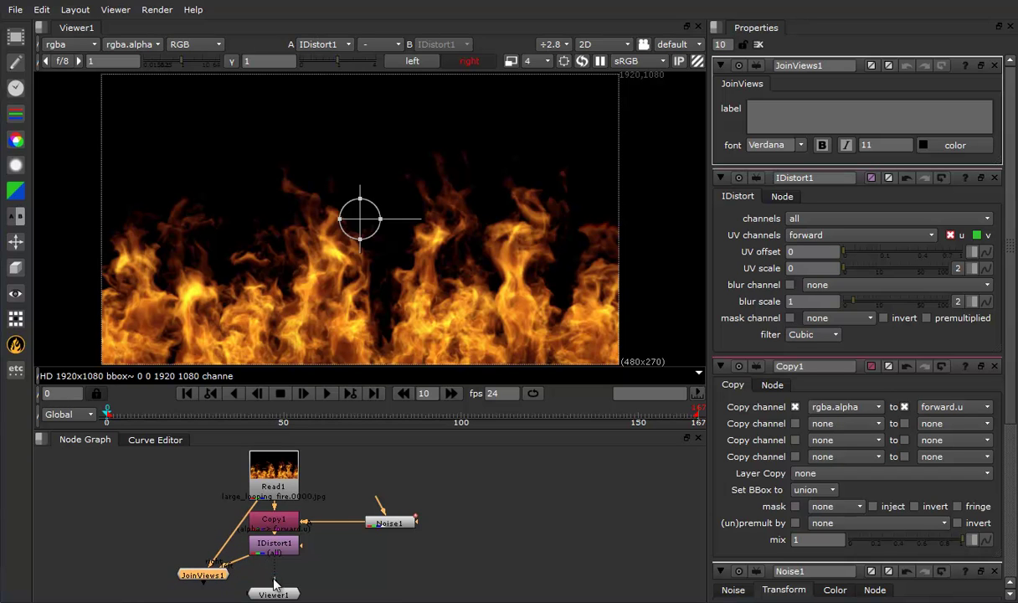
drag(274, 571, 217, 578)
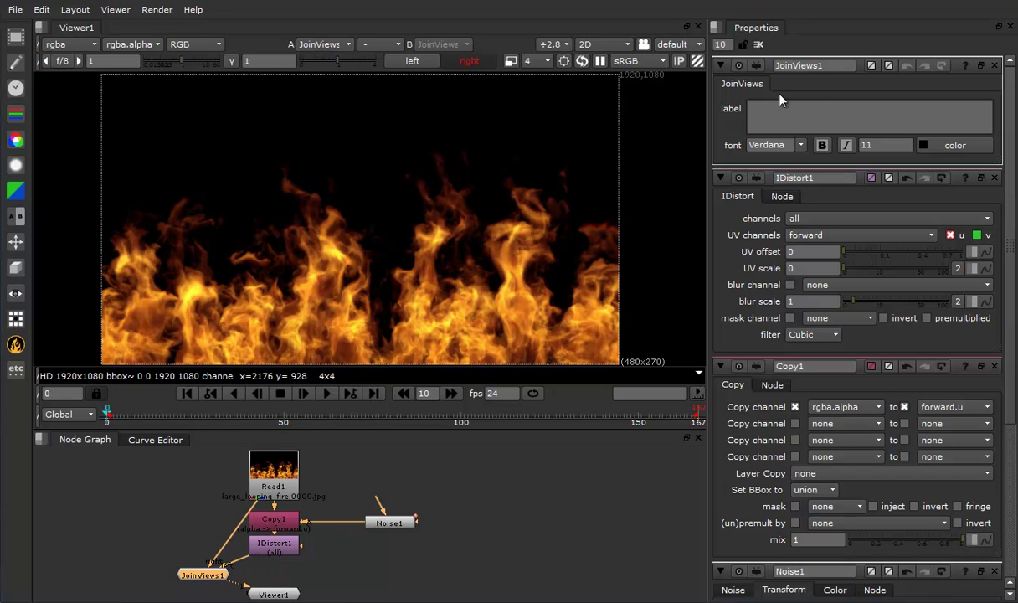
Step: Set the IDistort UV scale to 11.5 and compare the left and right views of the fire
drag(849, 269, 879, 270)
click(412, 63)
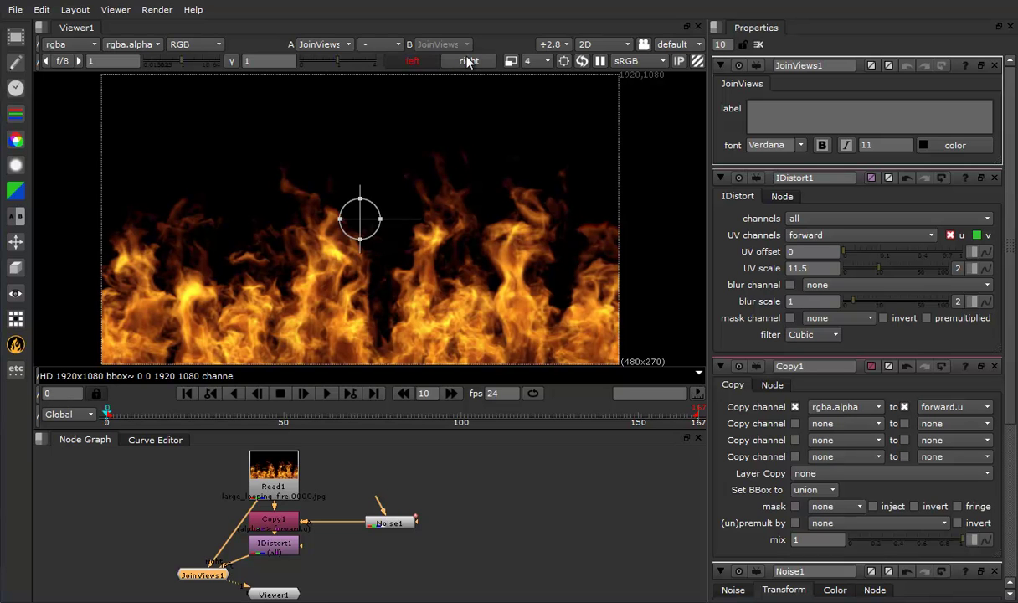
click(466, 58)
click(431, 61)
click(412, 60)
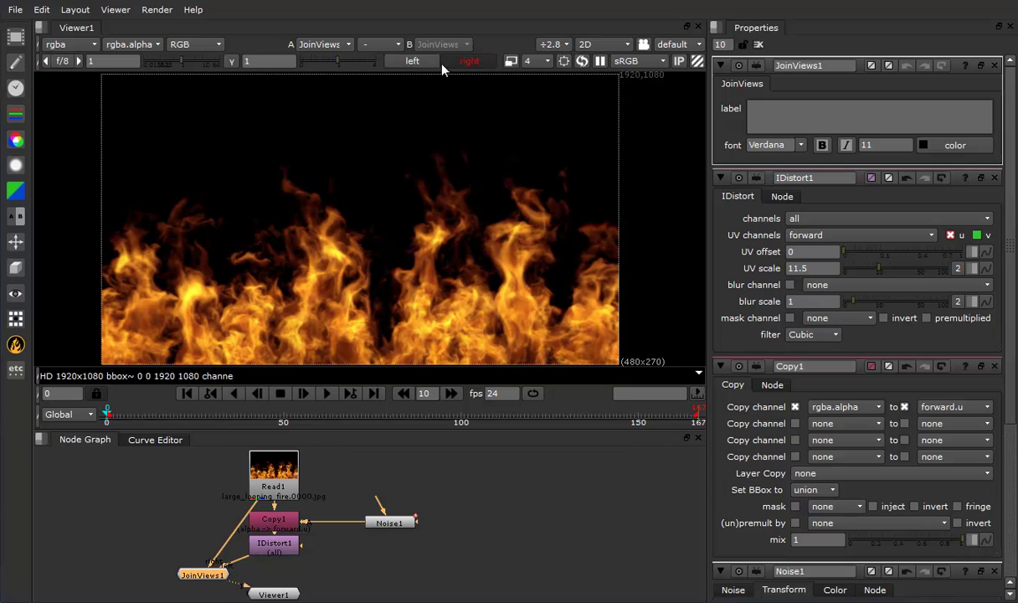
click(469, 60)
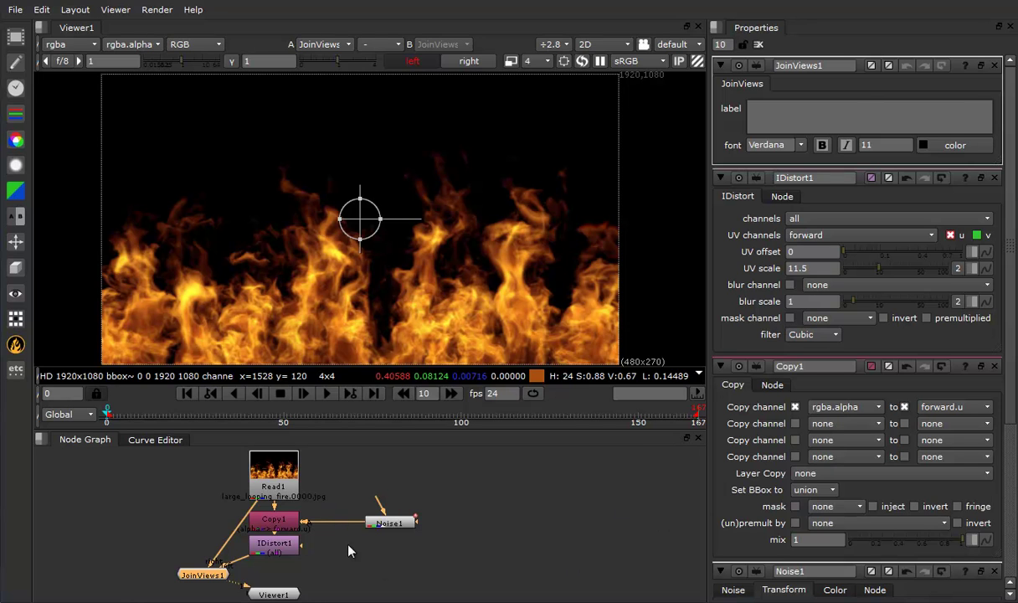
Step: Move the JoinViews node up slightly and add an Anaglyph node after it
drag(208, 579, 208, 568)
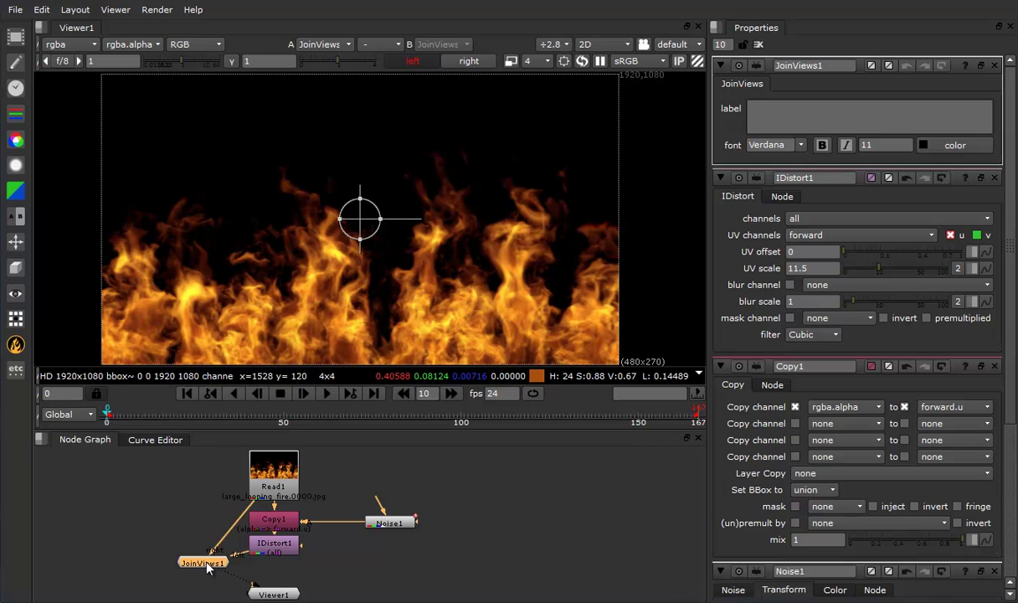
text(nan)
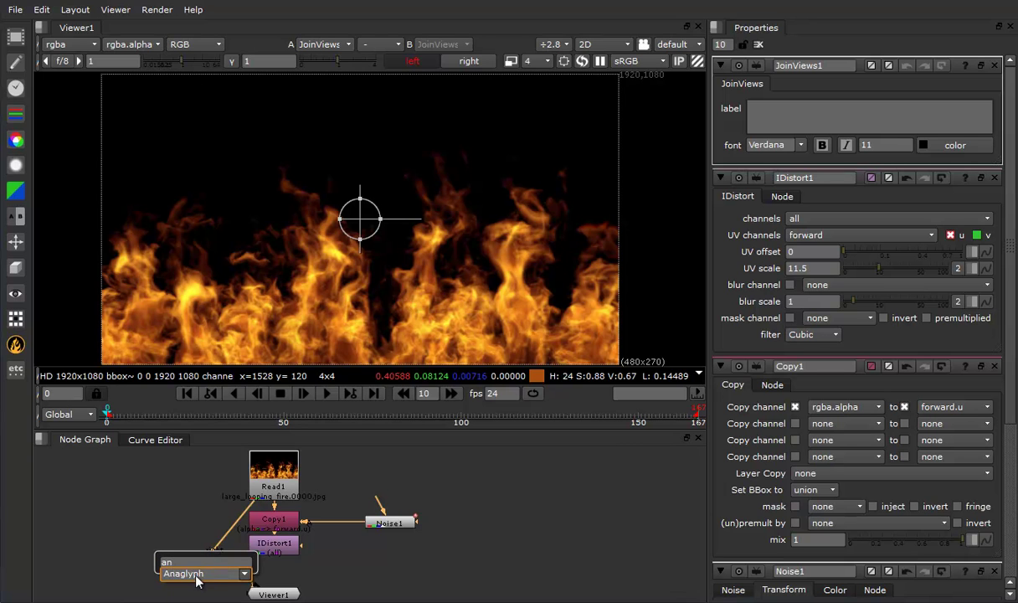
key(Return)
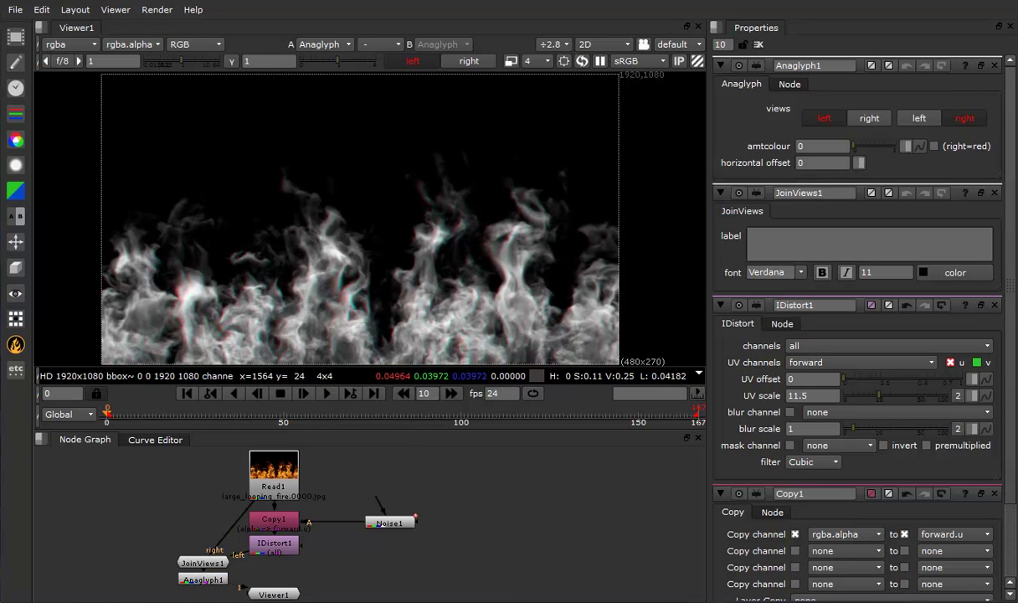
Step: Close all open node properties and play the anaglyph fire animation
click(760, 46)
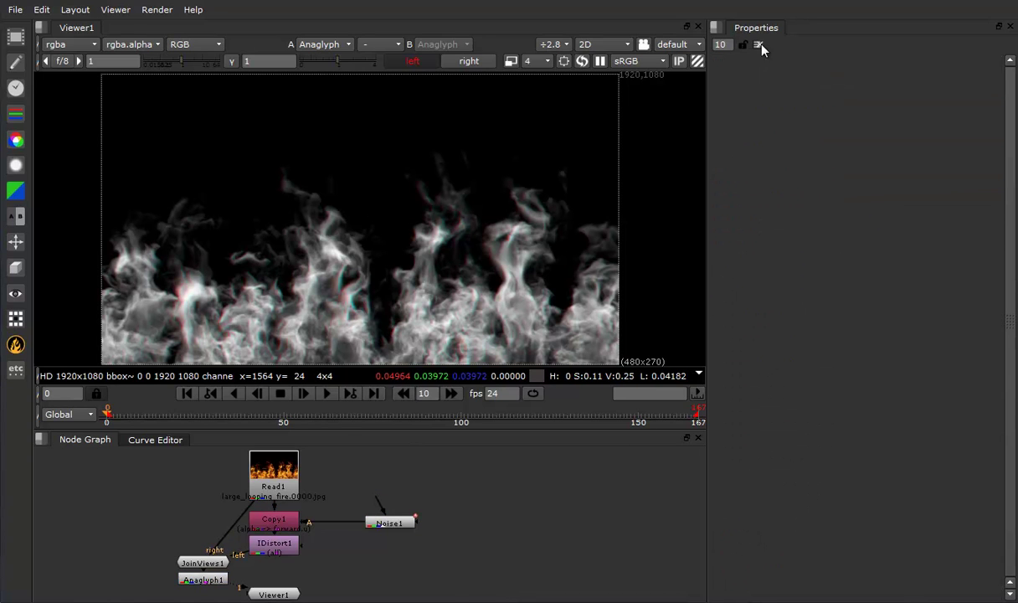
click(334, 394)
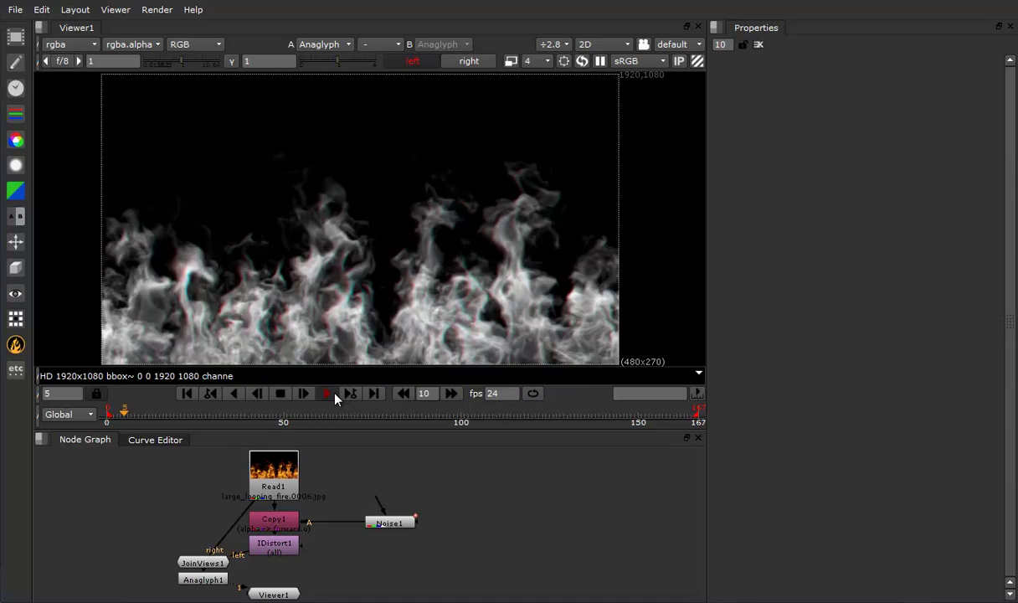